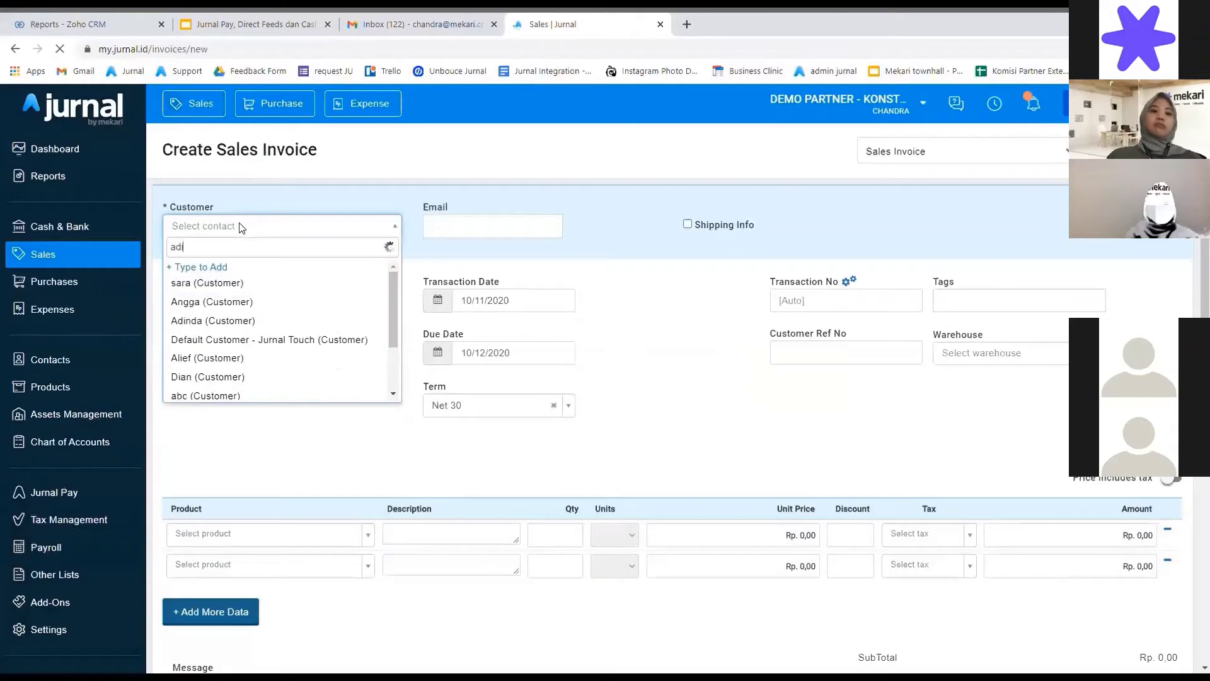
# - Create sales invoice #10048 for the chosen customer with one Penjualan line at unit price 10.000
pyautogui.write('da')
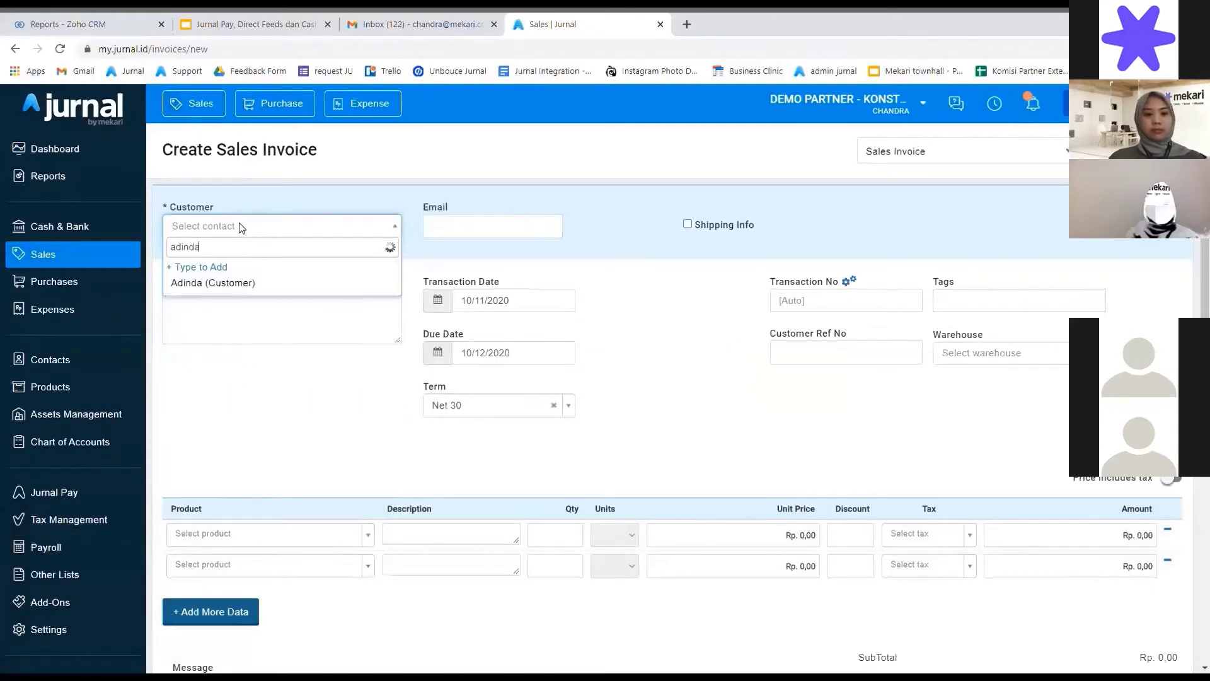
pyautogui.click(213, 282)
pyautogui.scroll(-2, 301, 302)
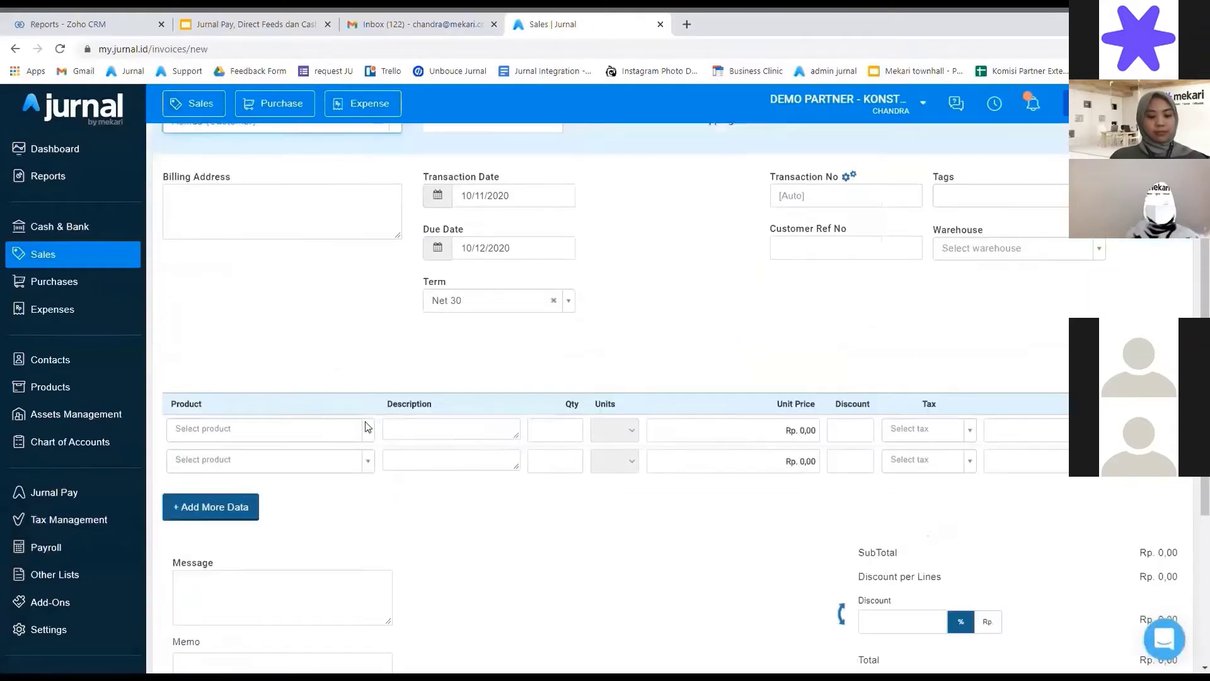
pyautogui.click(309, 431)
pyautogui.write('pen')
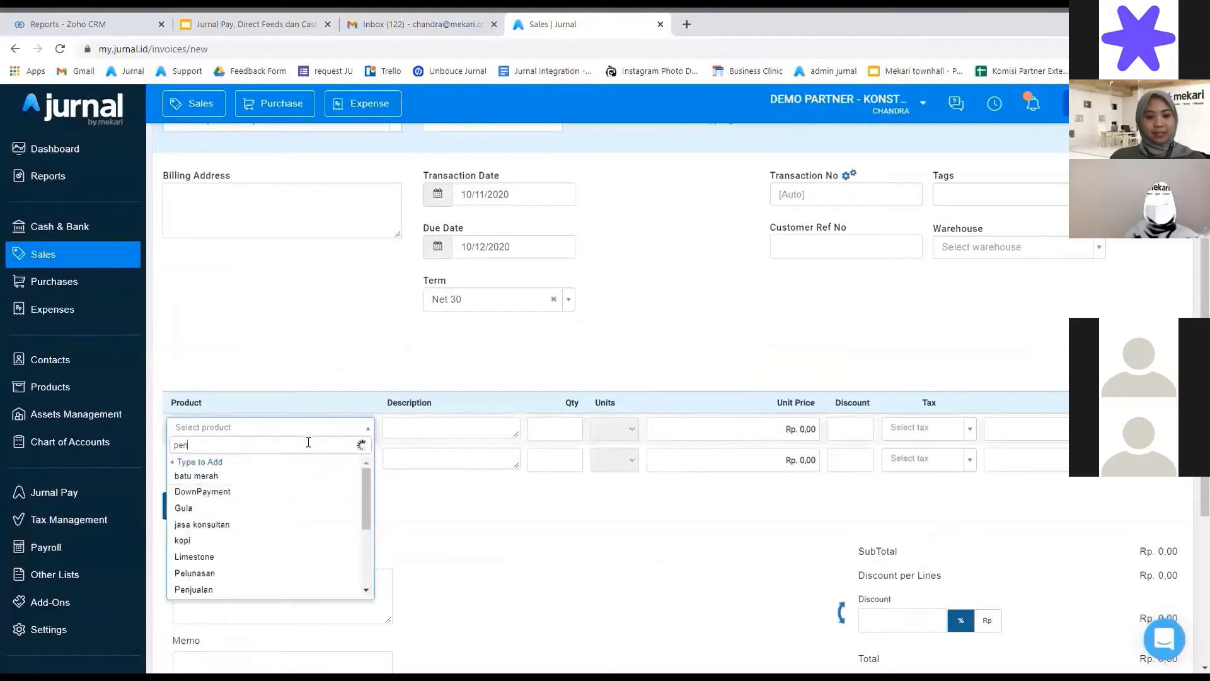
pyautogui.click(258, 477)
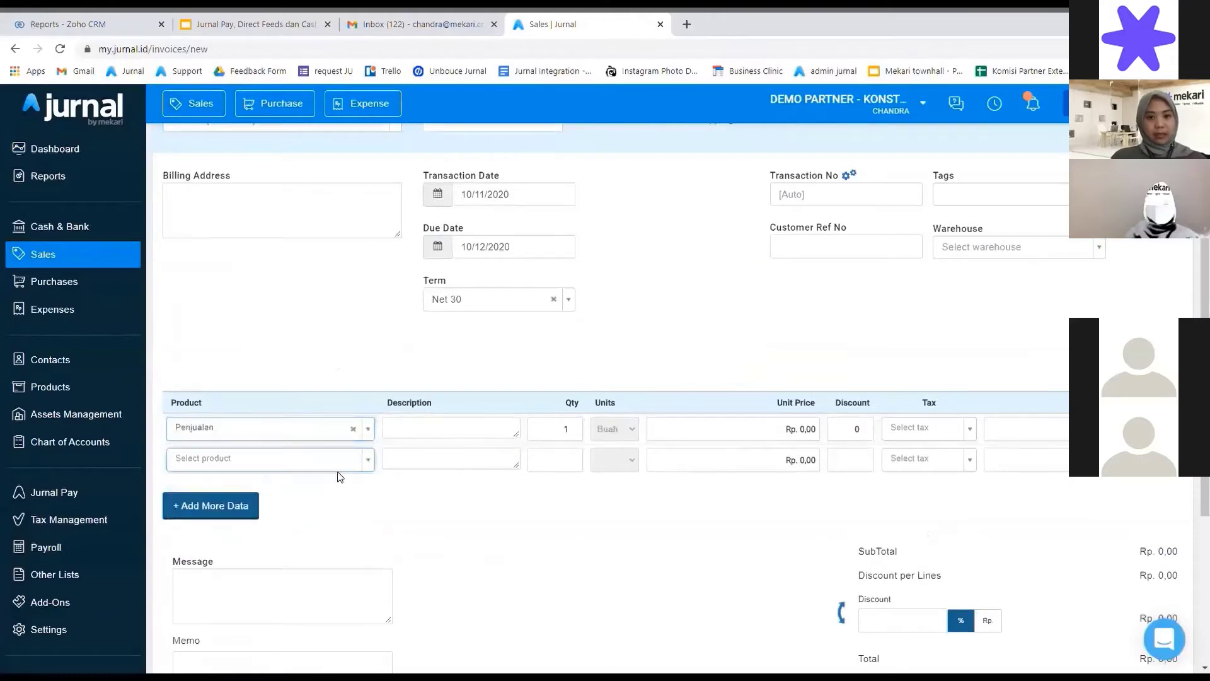
pyautogui.click(704, 433)
pyautogui.write('10.000')
pyautogui.press('Tab')
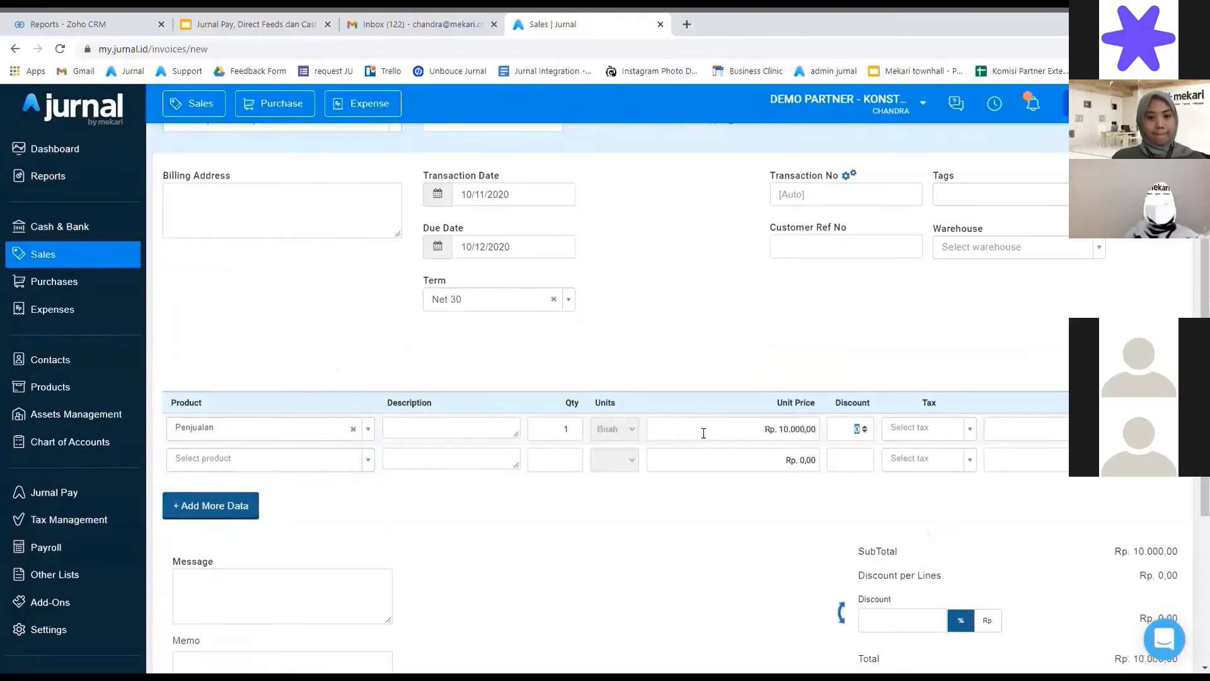
pyautogui.scroll(-3, 687, 449)
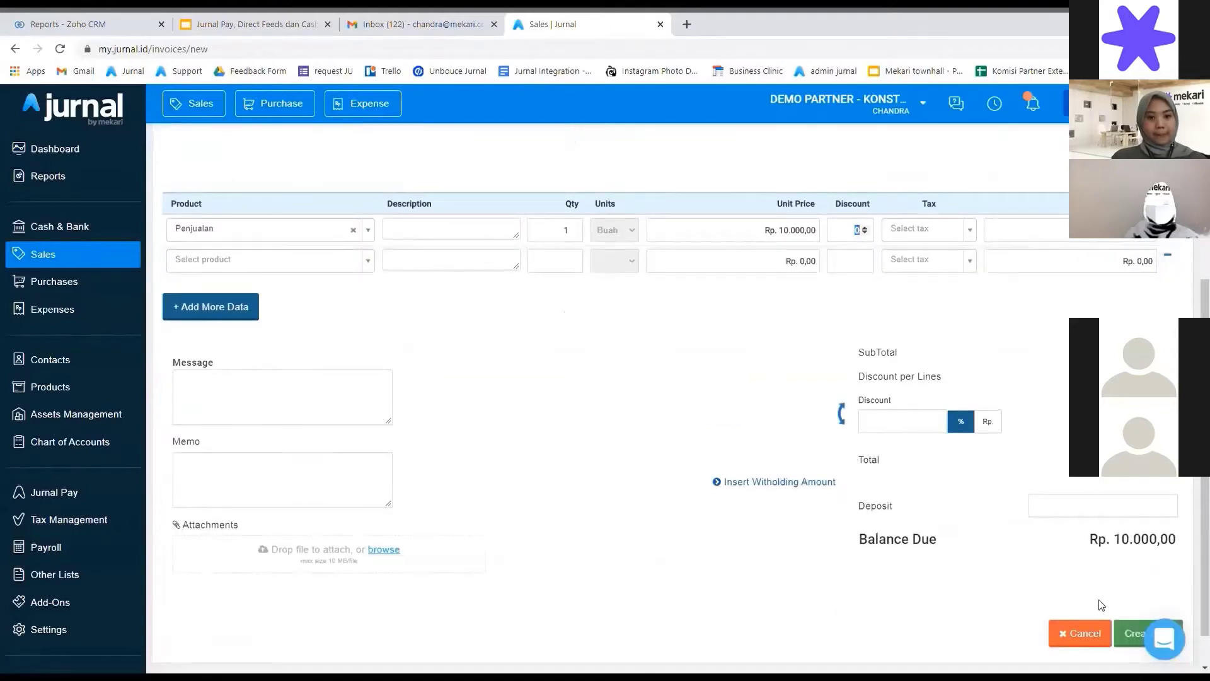
pyautogui.click(1132, 636)
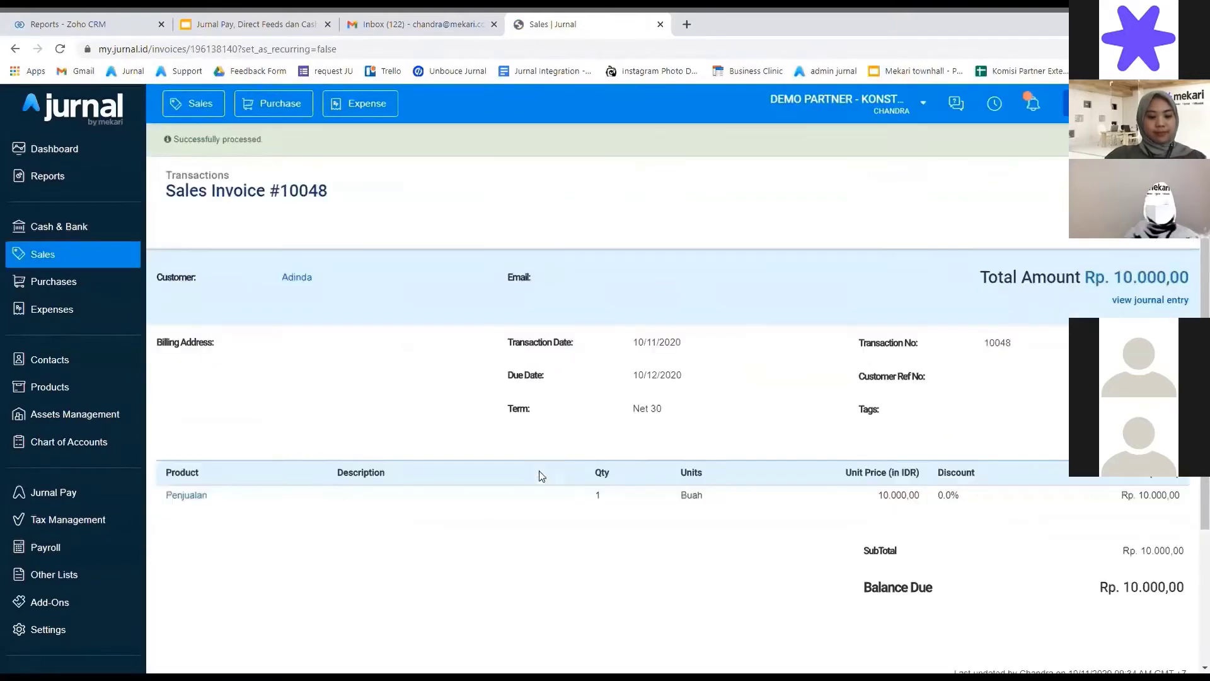
# - Bring up the Email Invoice form for invoice #10048 via Print & Preview
pyautogui.scroll(-3, 502, 569)
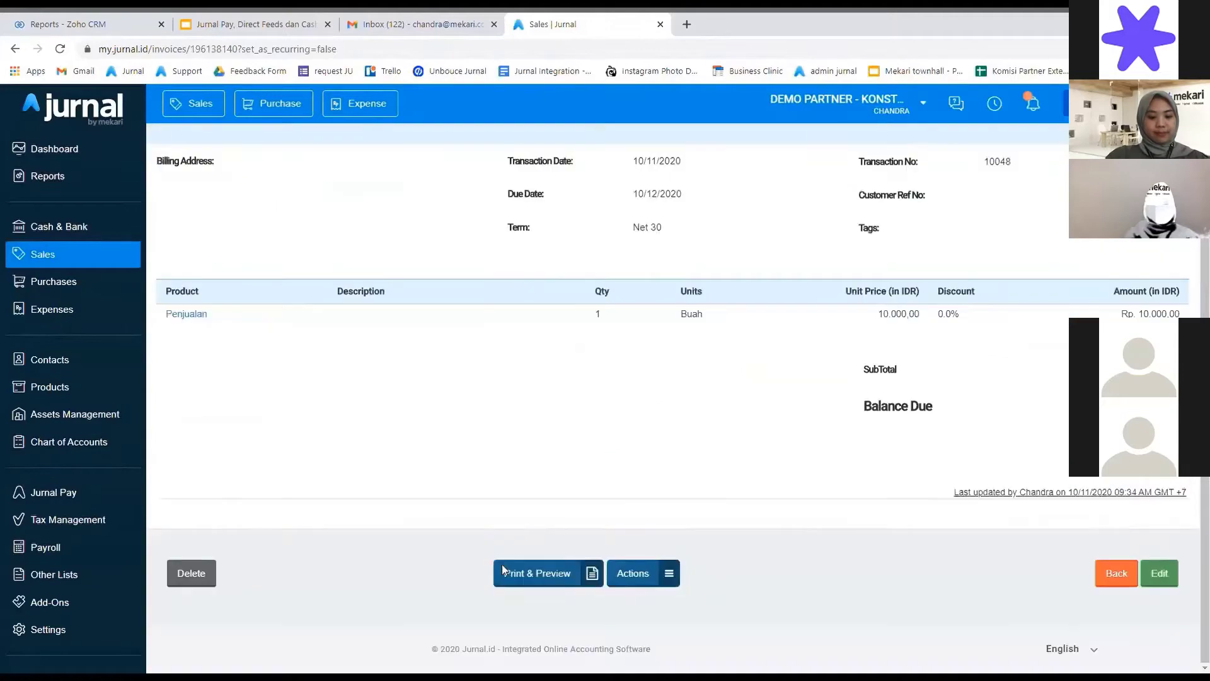
pyautogui.click(552, 578)
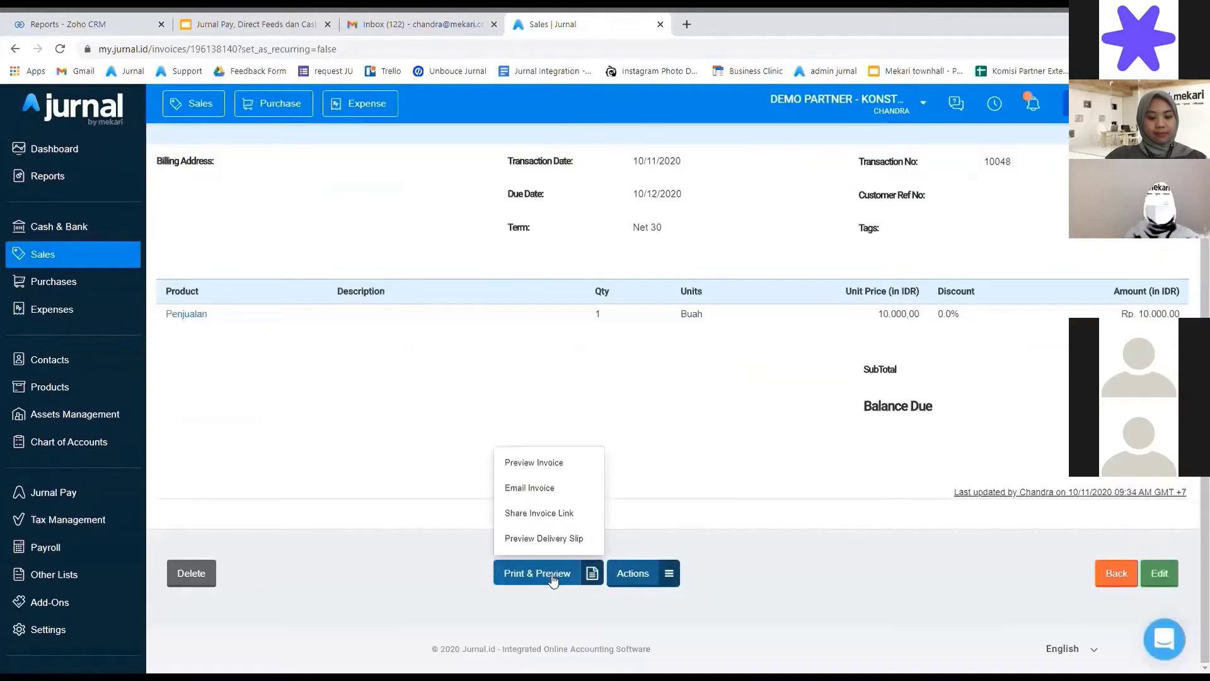
pyautogui.click(533, 488)
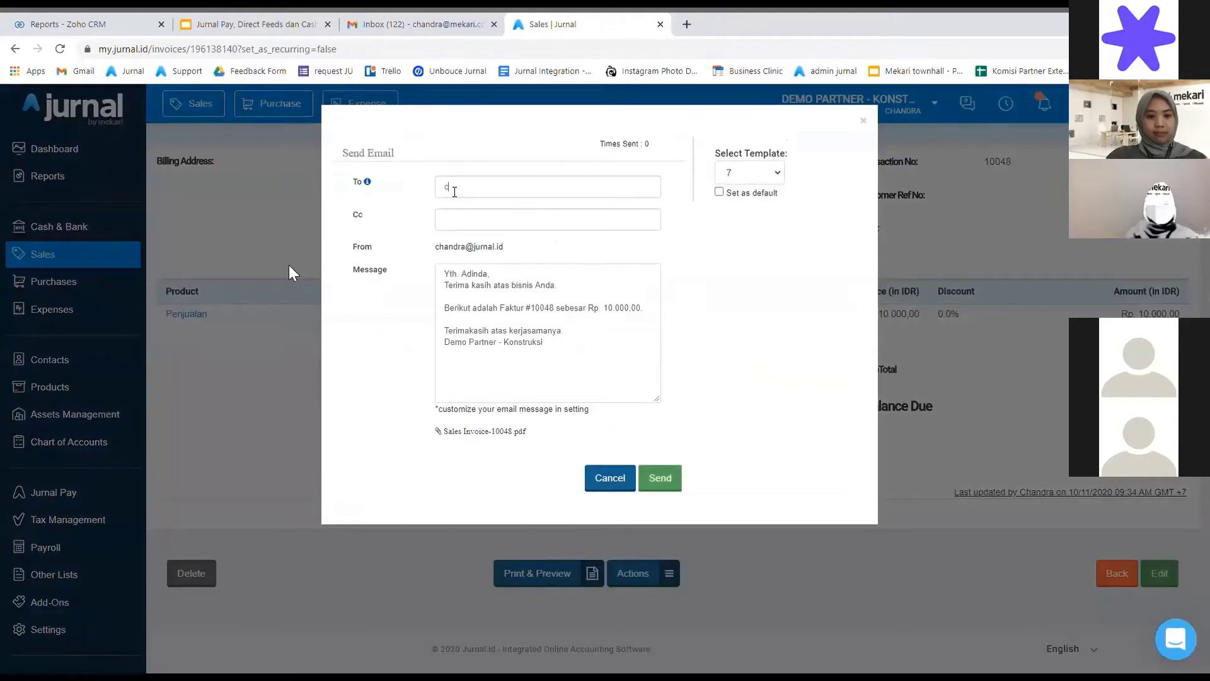
# - Pause the demo video, exit fullscreen and rewind it to 0:00
pyautogui.moveTo(437, 534)
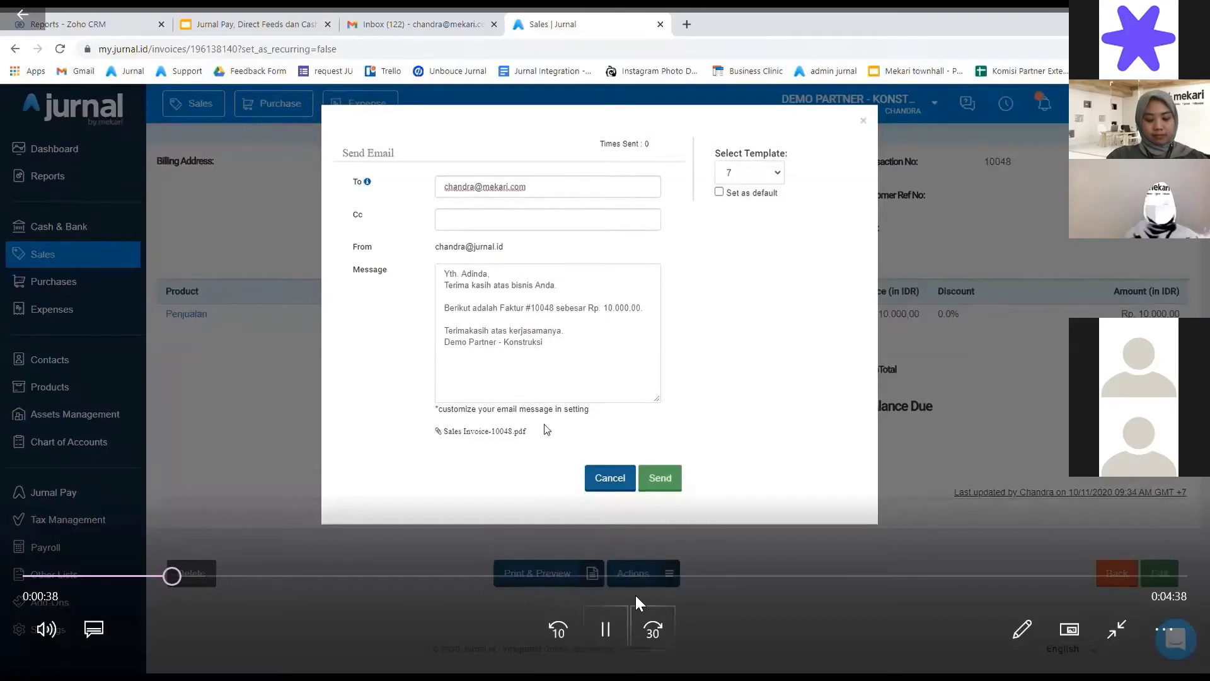
pyautogui.click(606, 627)
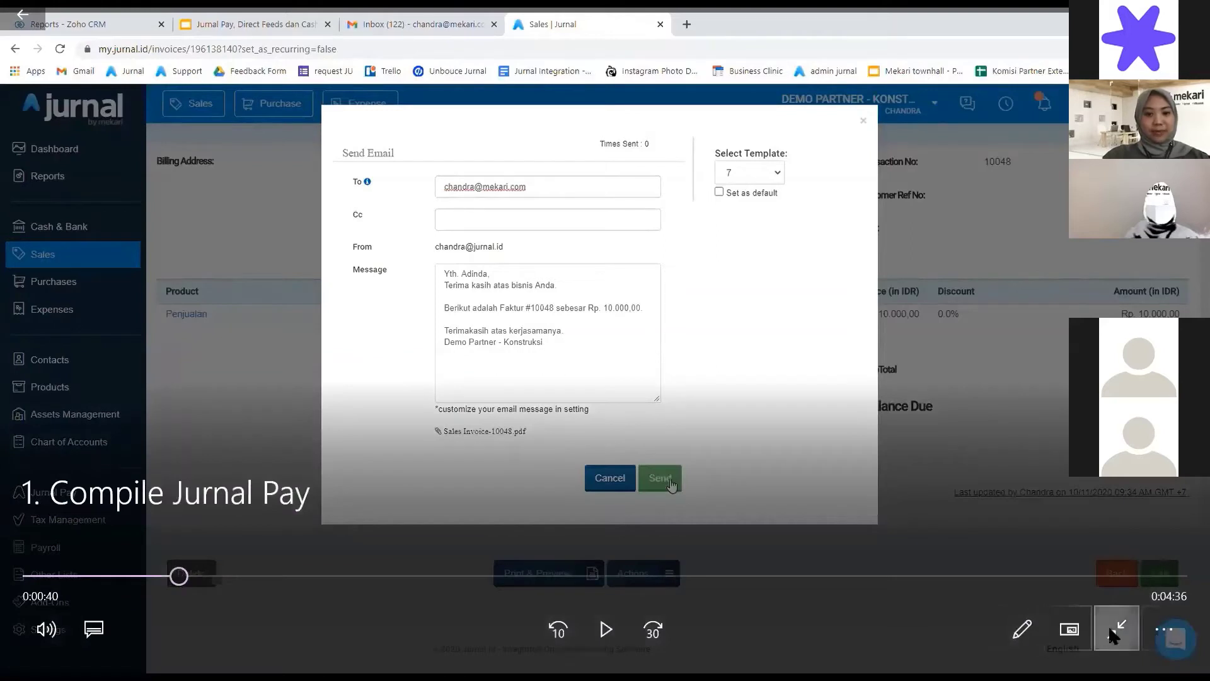
pyautogui.click(1108, 625)
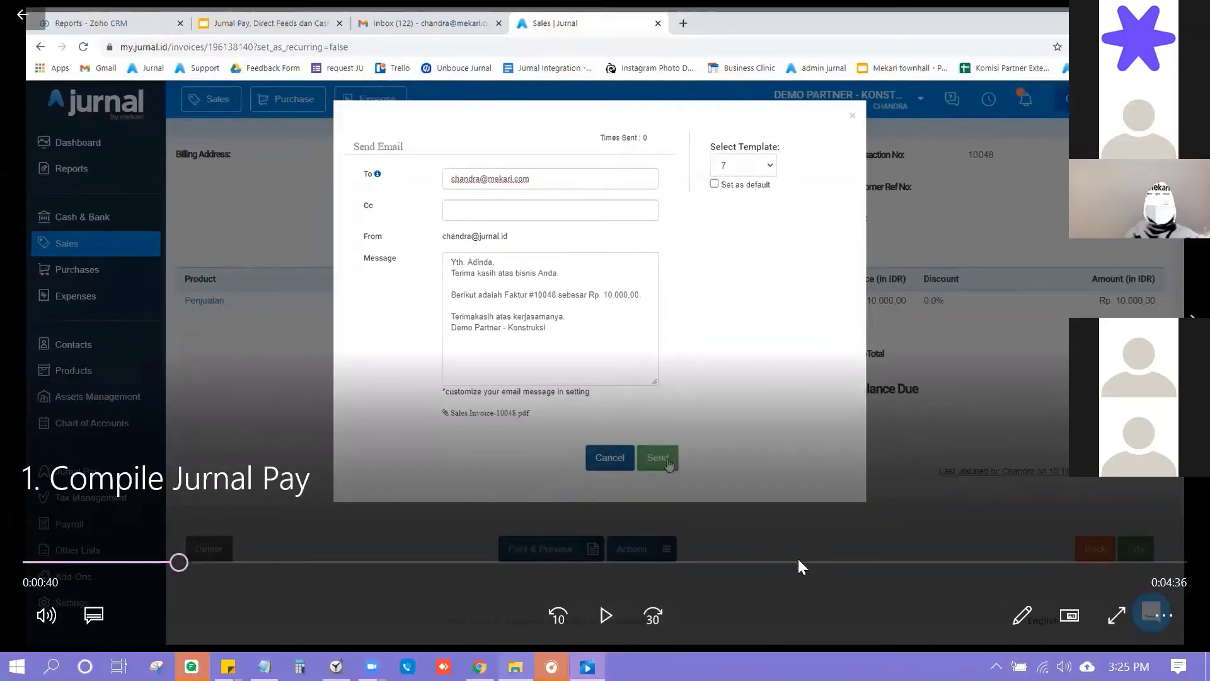
pyautogui.moveTo(176, 565); pyautogui.dragTo(30, 563)
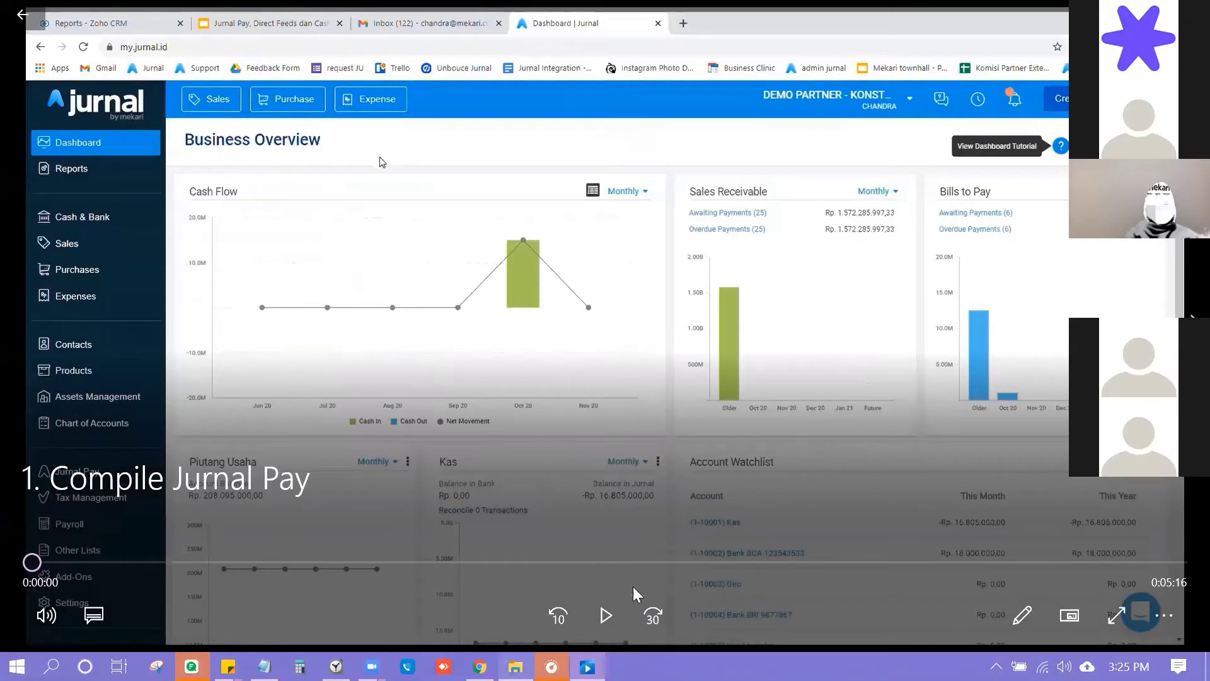
# - Resume the demo video, then bring up invoice #10048's Email Invoice form again
pyautogui.click(606, 615)
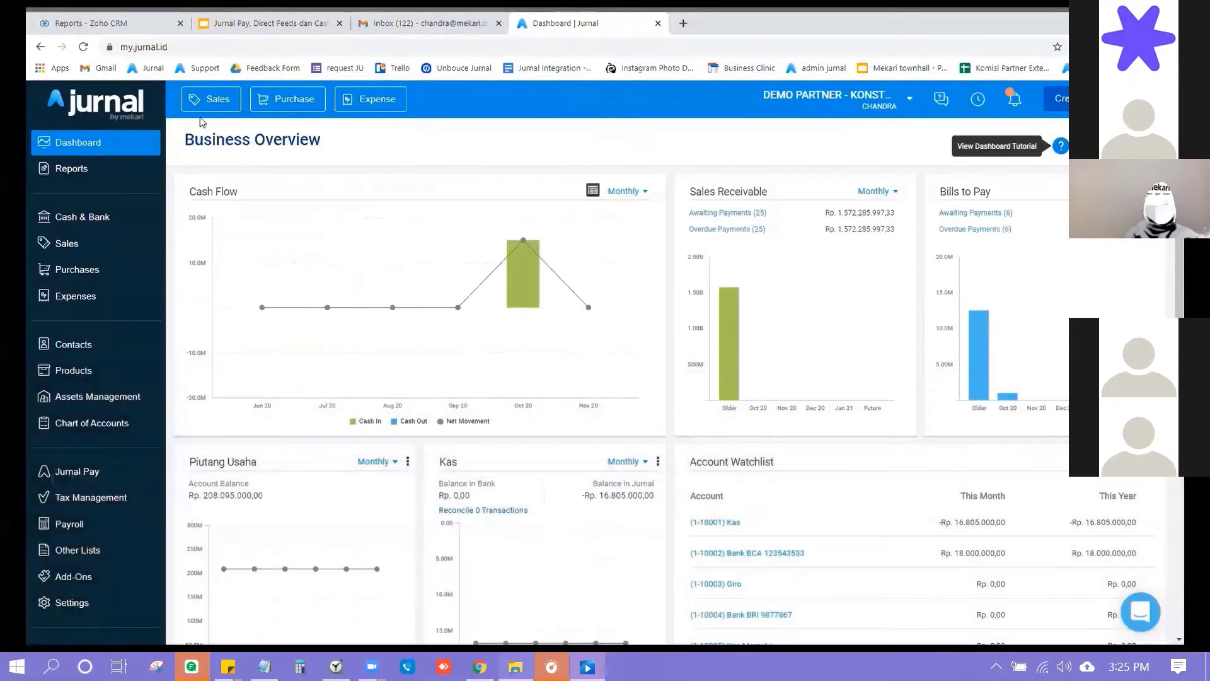
pyautogui.moveTo(679, 452)
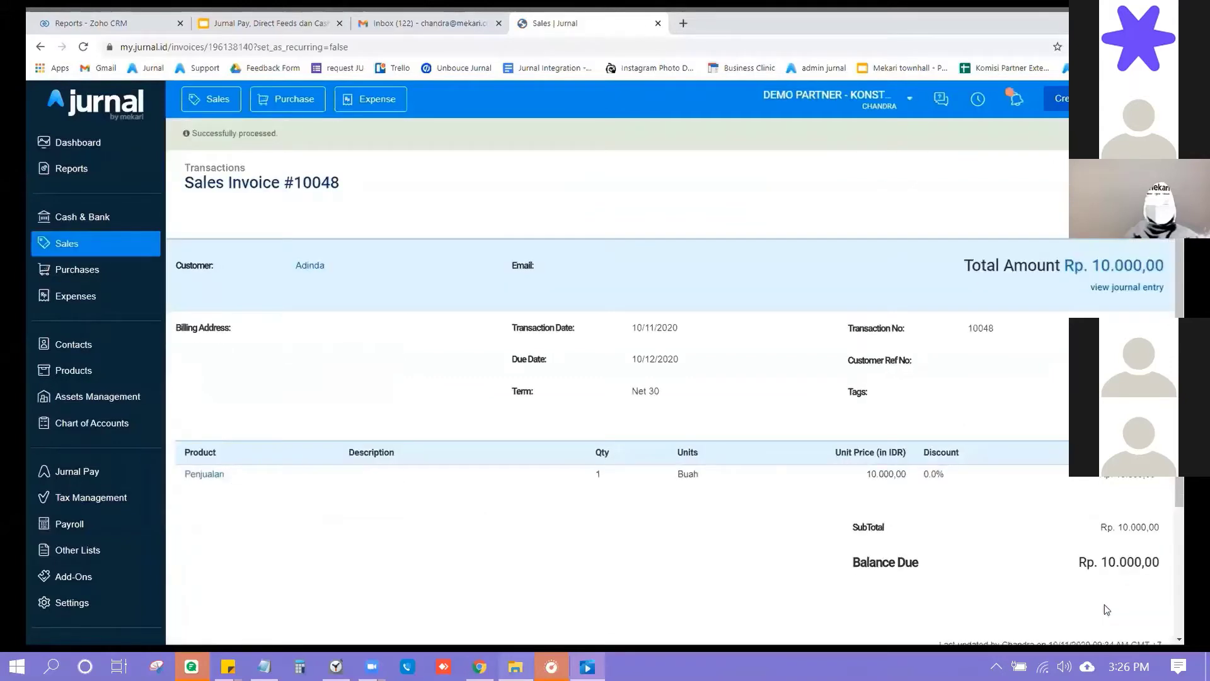
pyautogui.scroll(-3, 575, 439)
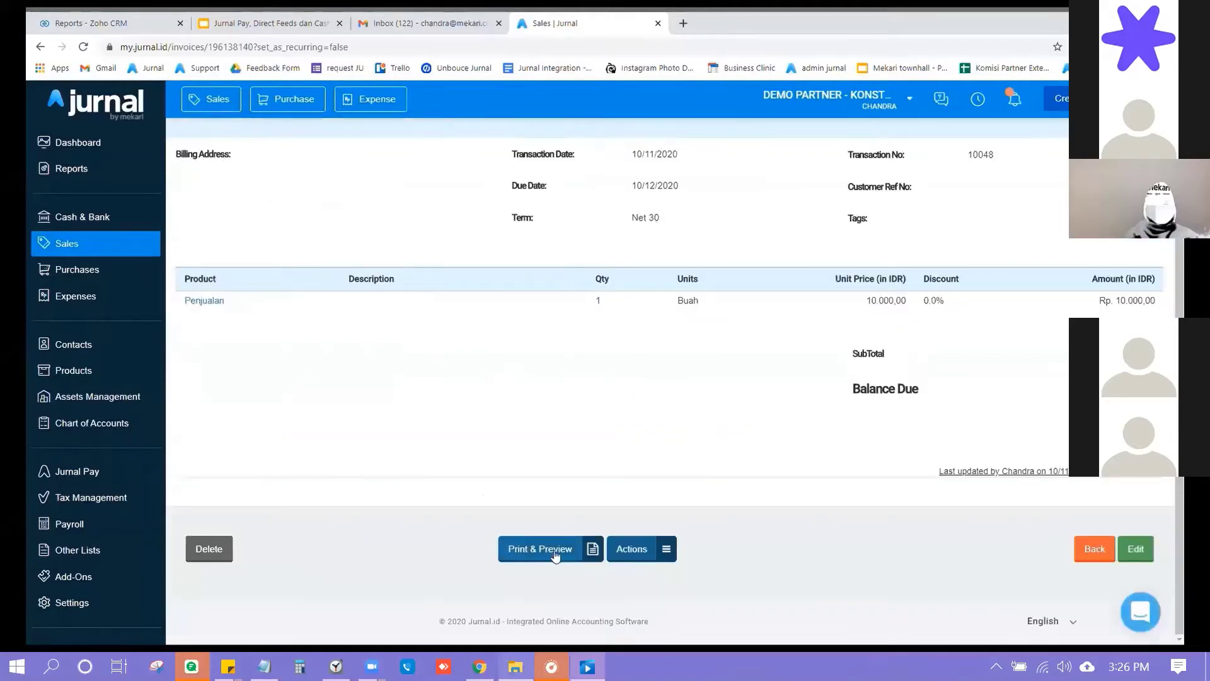
pyautogui.click(554, 555)
pyautogui.click(543, 476)
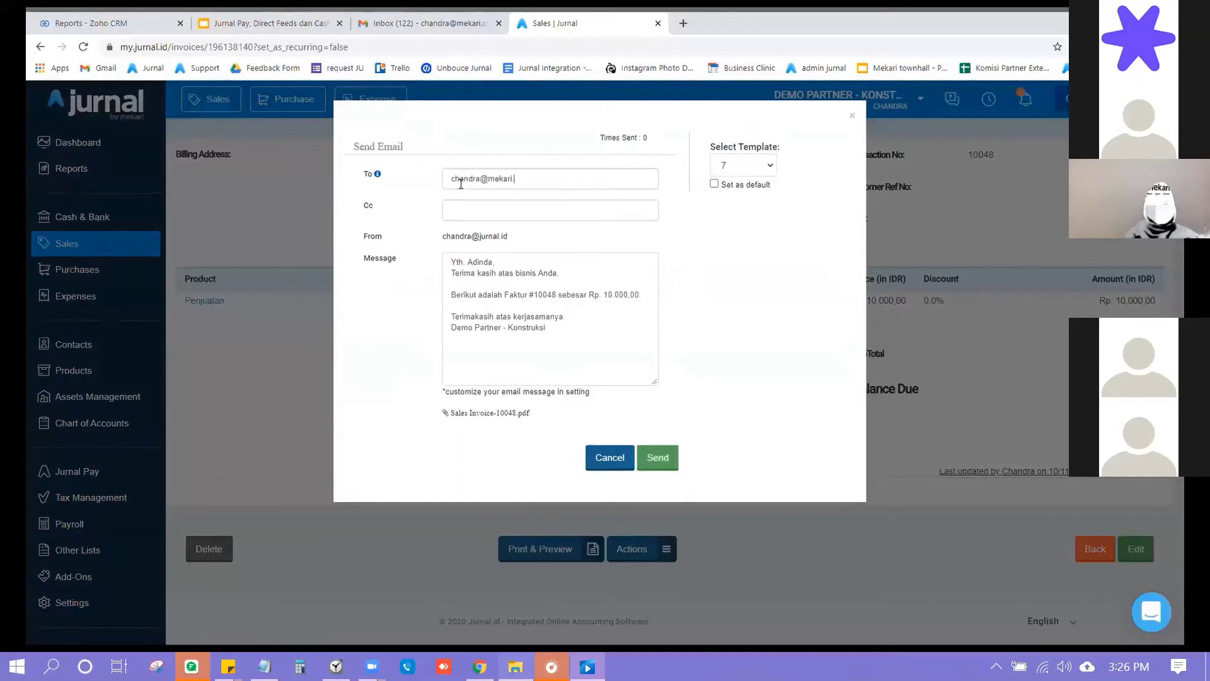
# - Send the invoice #10048 e-mail and follow its Pay Online Now link from the inbox
pyautogui.write('.com')
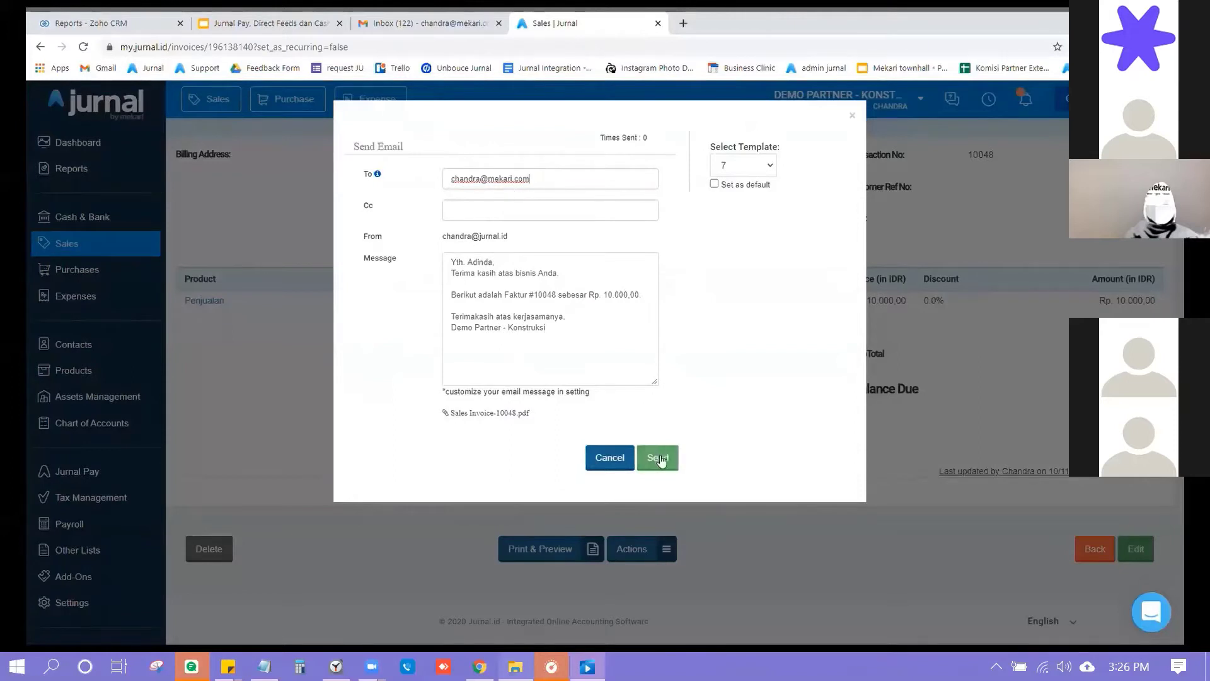
pyautogui.click(659, 459)
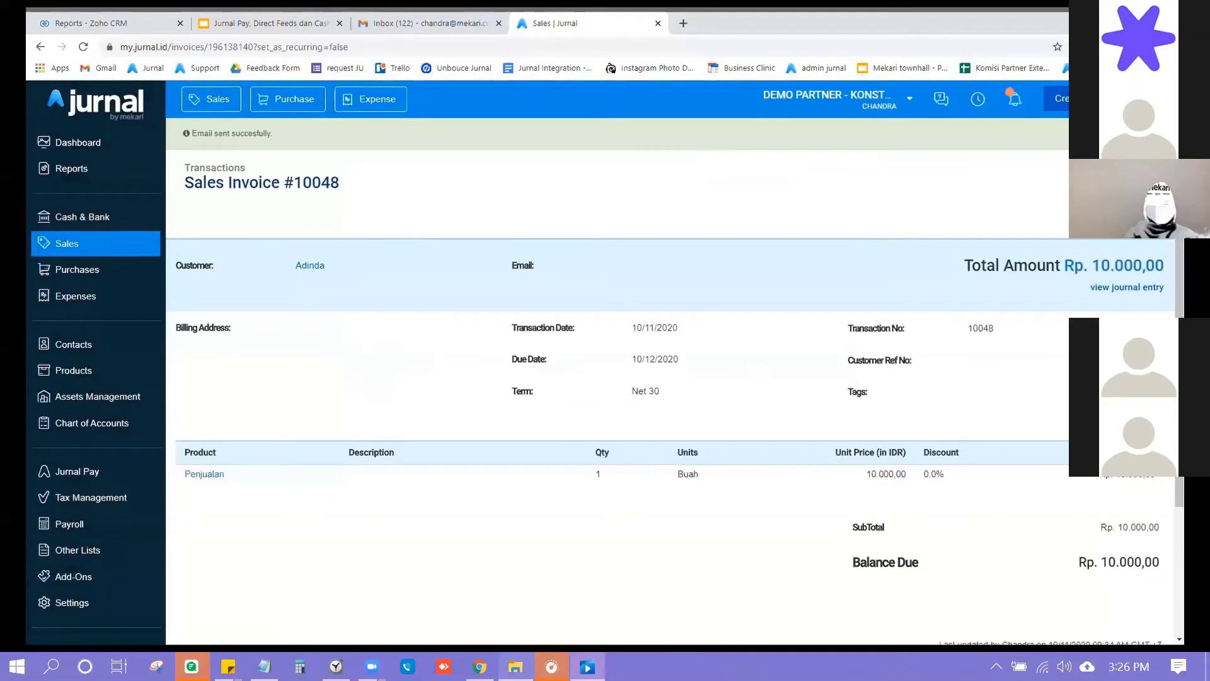
pyautogui.hotkey('ctrl', 'shift', 'Tab')
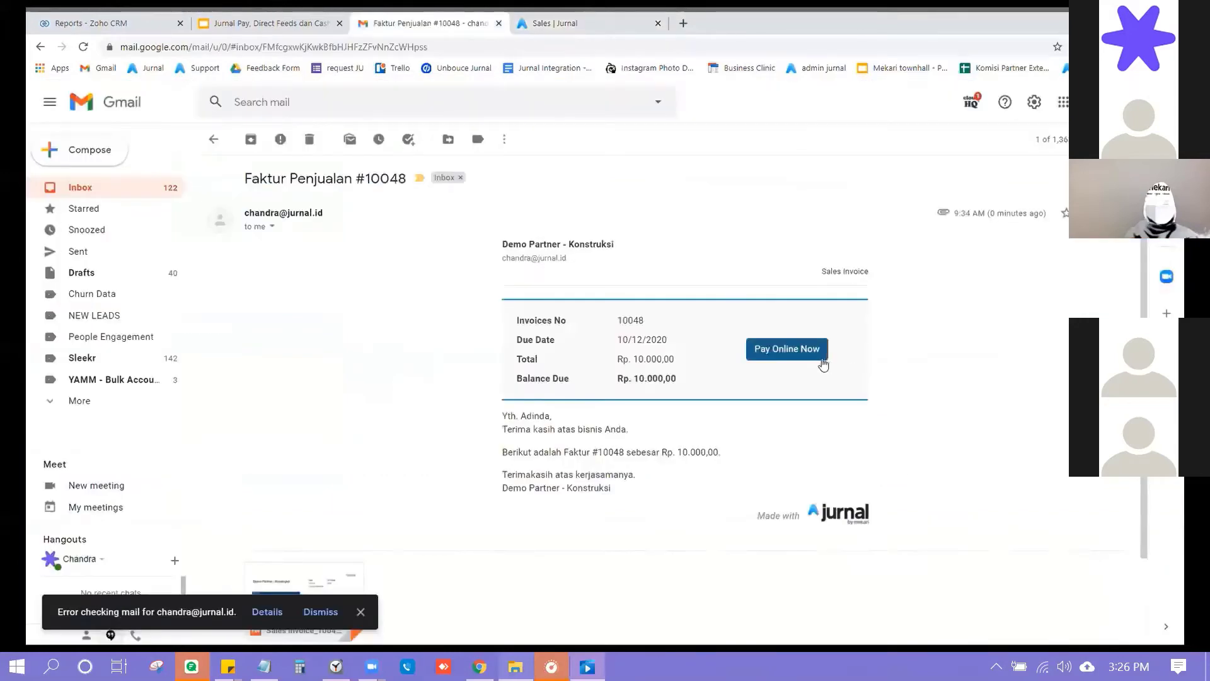
pyautogui.click(758, 365)
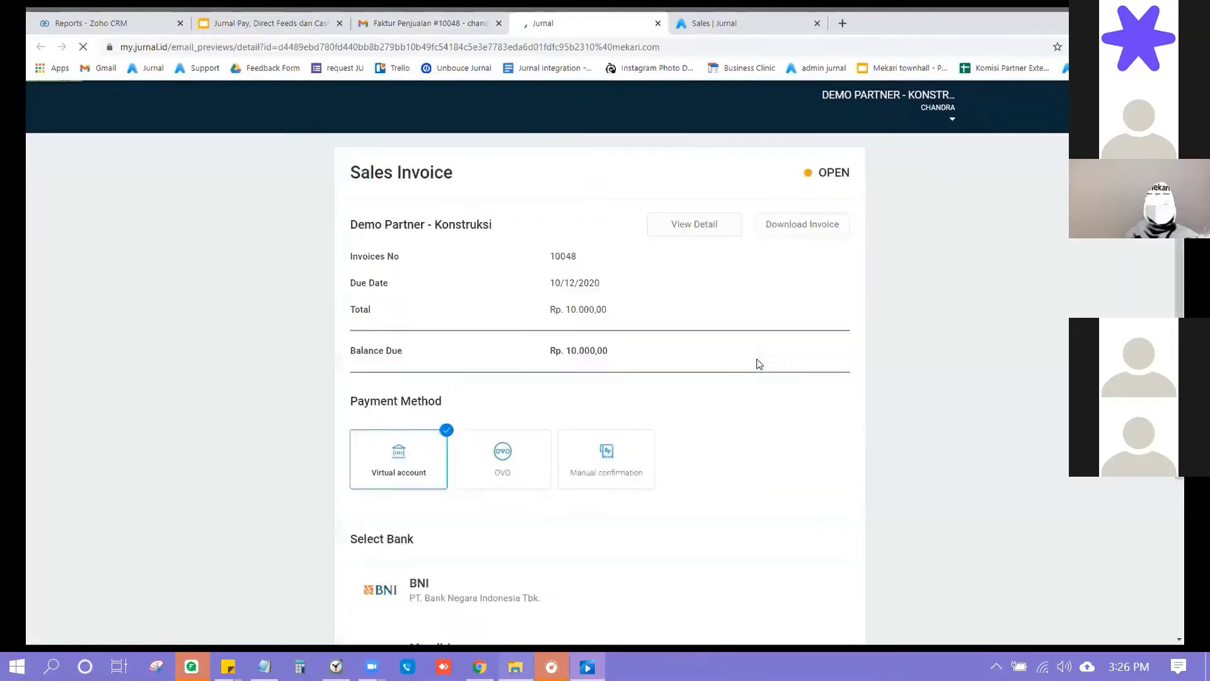
# - Pay invoice #10048's Rp 10.000 with OVO using the registered phone number
pyautogui.scroll(-1, 514, 427)
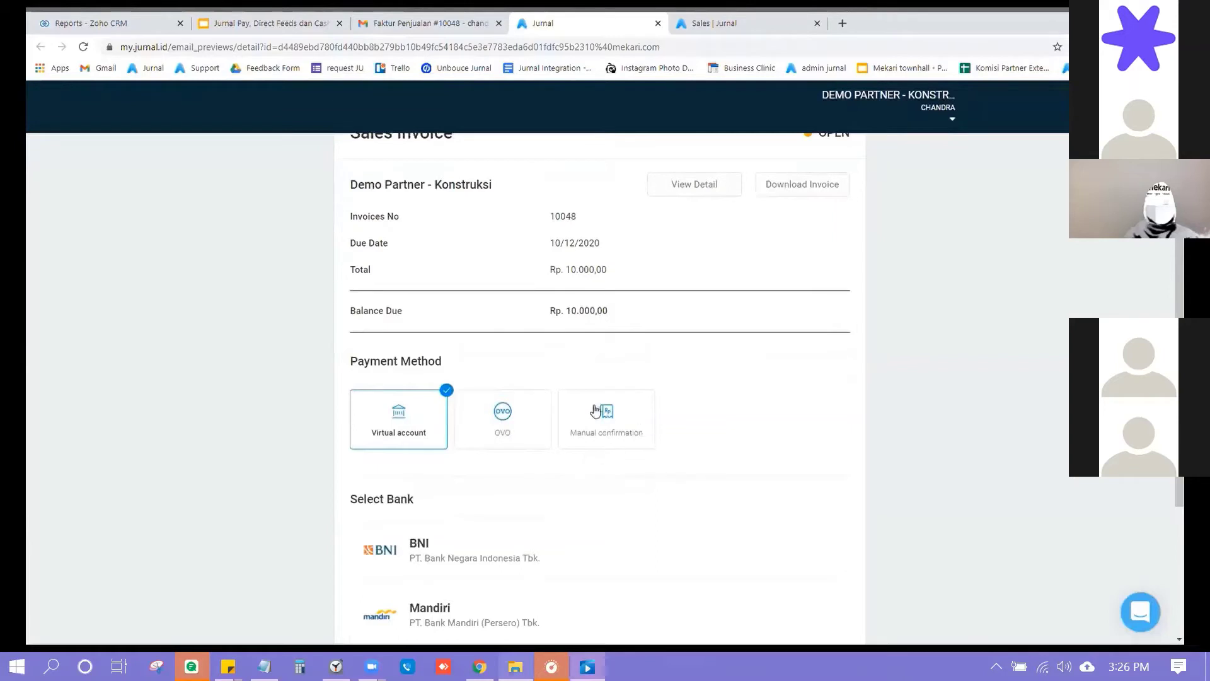
pyautogui.click(496, 428)
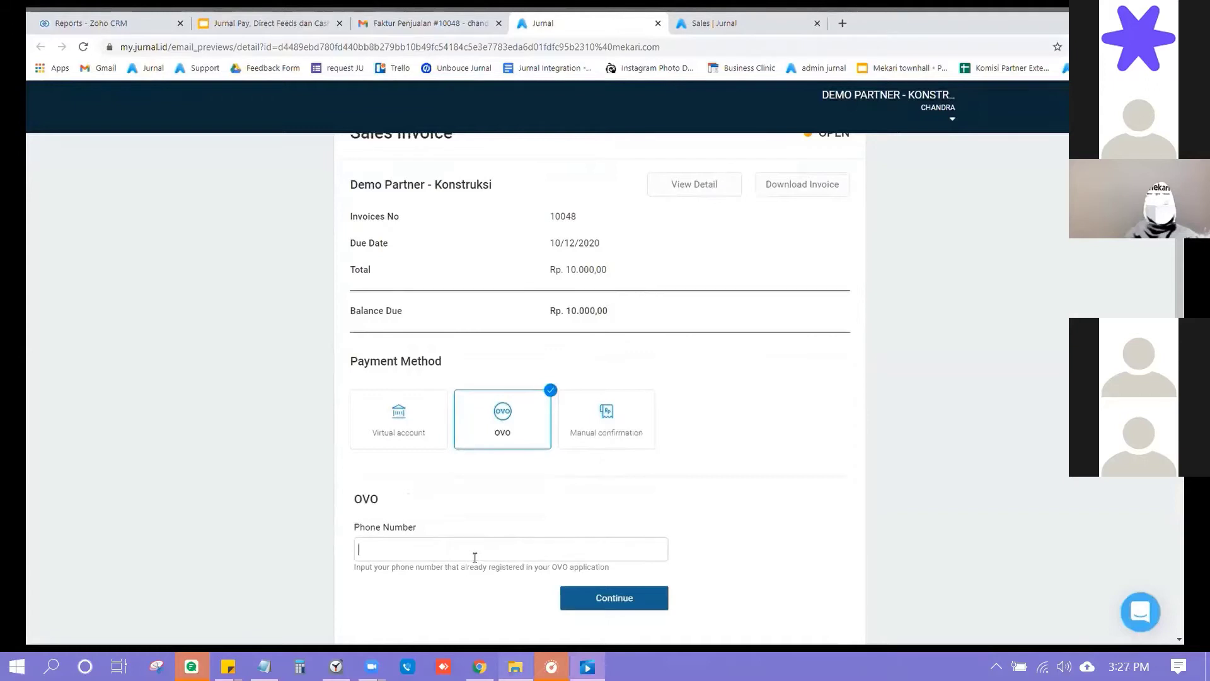
pyautogui.click(588, 604)
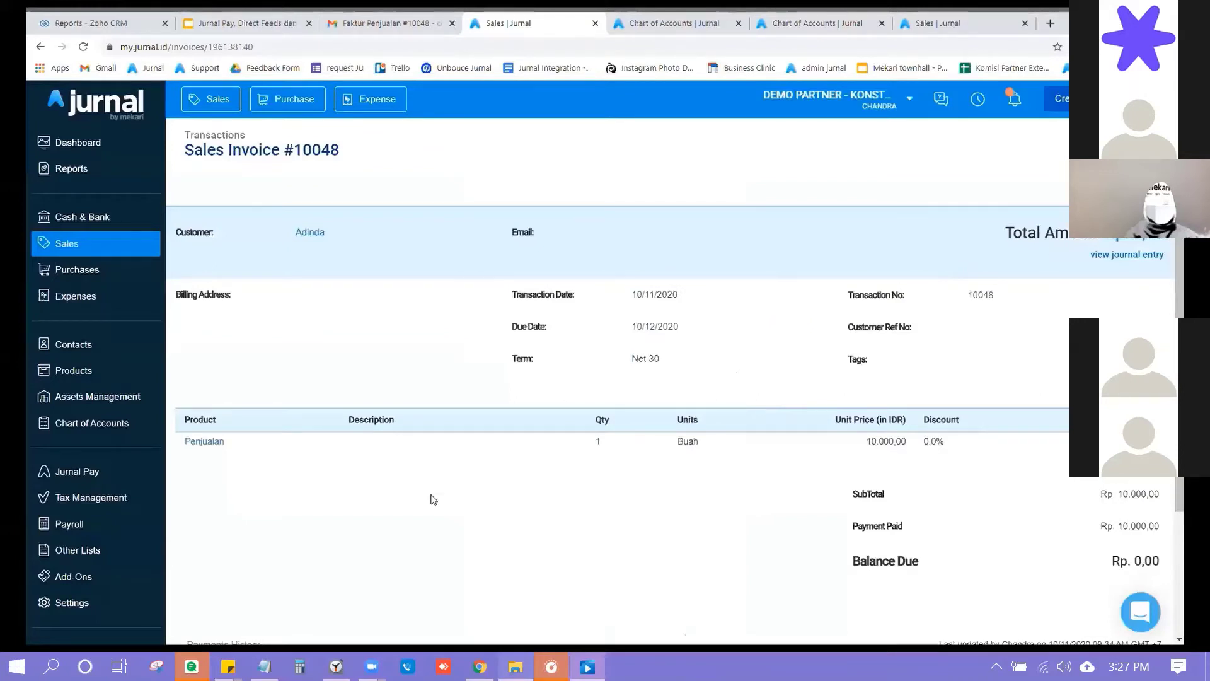
# - Confirm the OVO payment in the invoice's Payments History, then go to Jurnal Pay
pyautogui.scroll(-3, 429, 497)
pyautogui.click(233, 488)
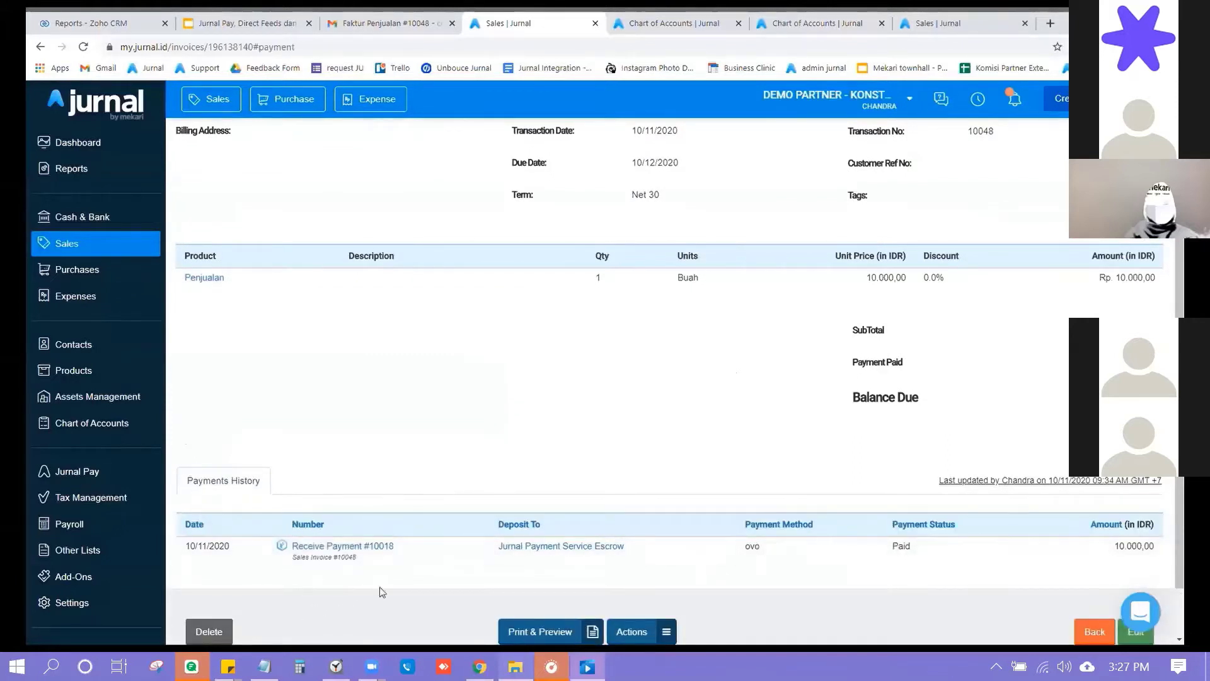
pyautogui.click(82, 476)
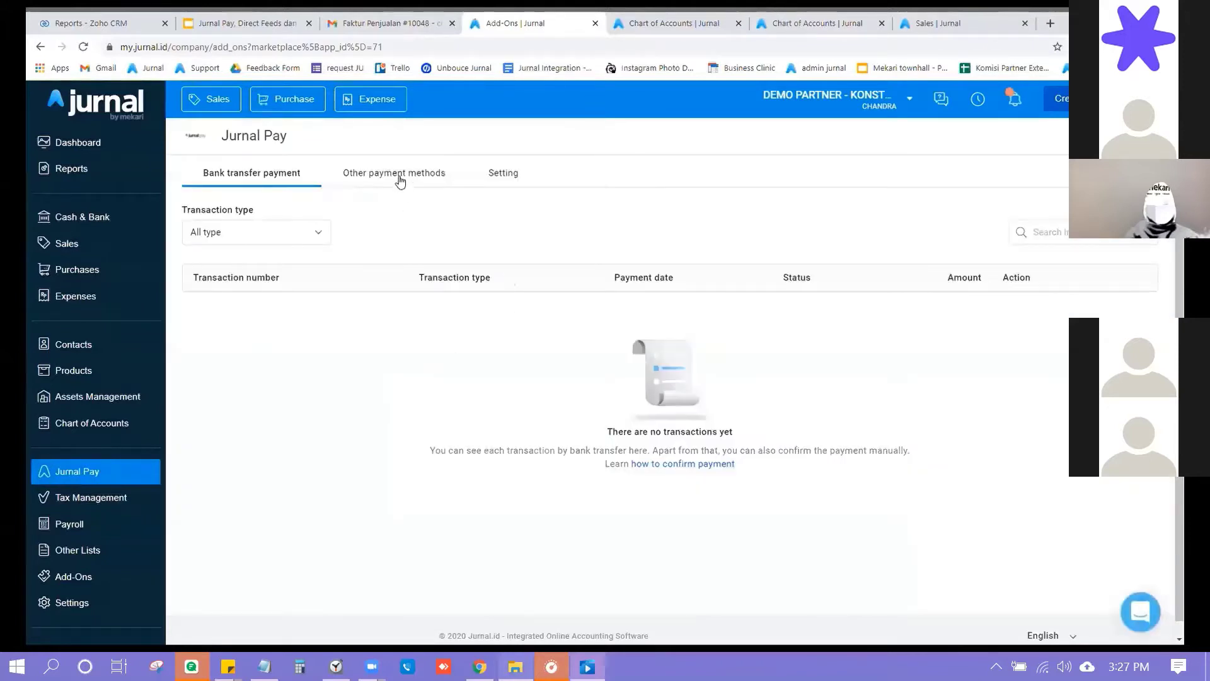
# - Check the OVO payment's Waiting for disbursement status under Other payment methods
pyautogui.click(399, 180)
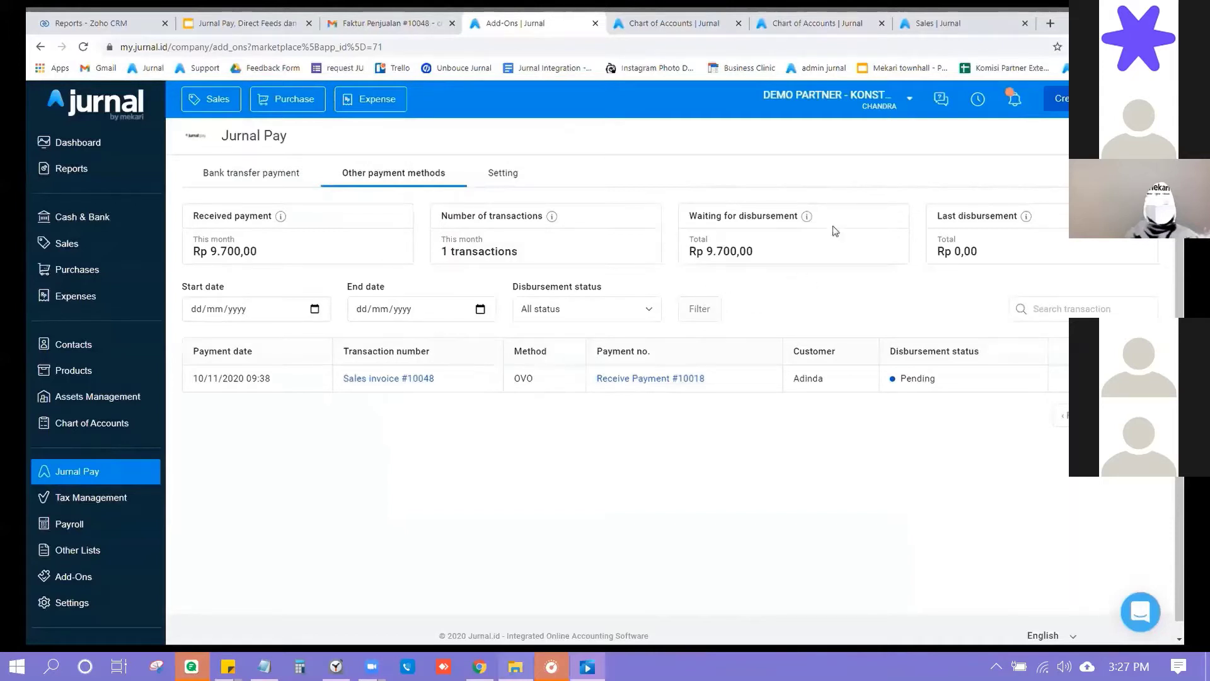
pyautogui.moveTo(809, 221)
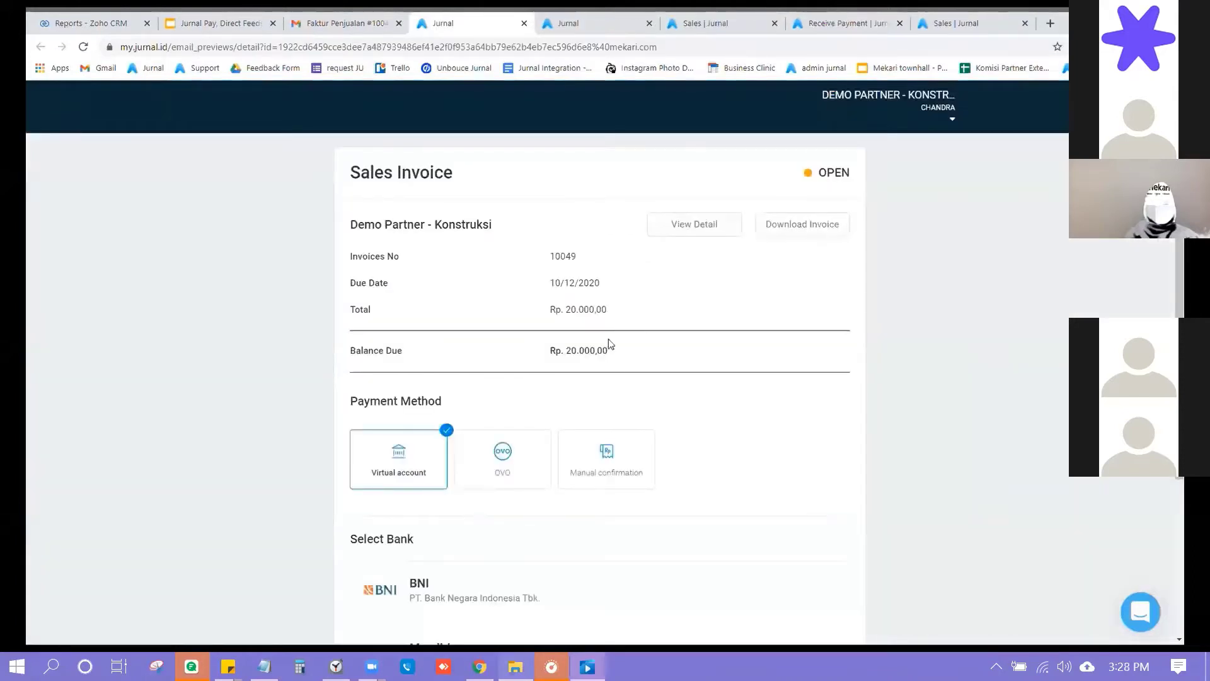
# - Submit a manual payment confirmation for invoice 10049 from the BCA account with Webinar MRB.jpg attached
pyautogui.click(601, 467)
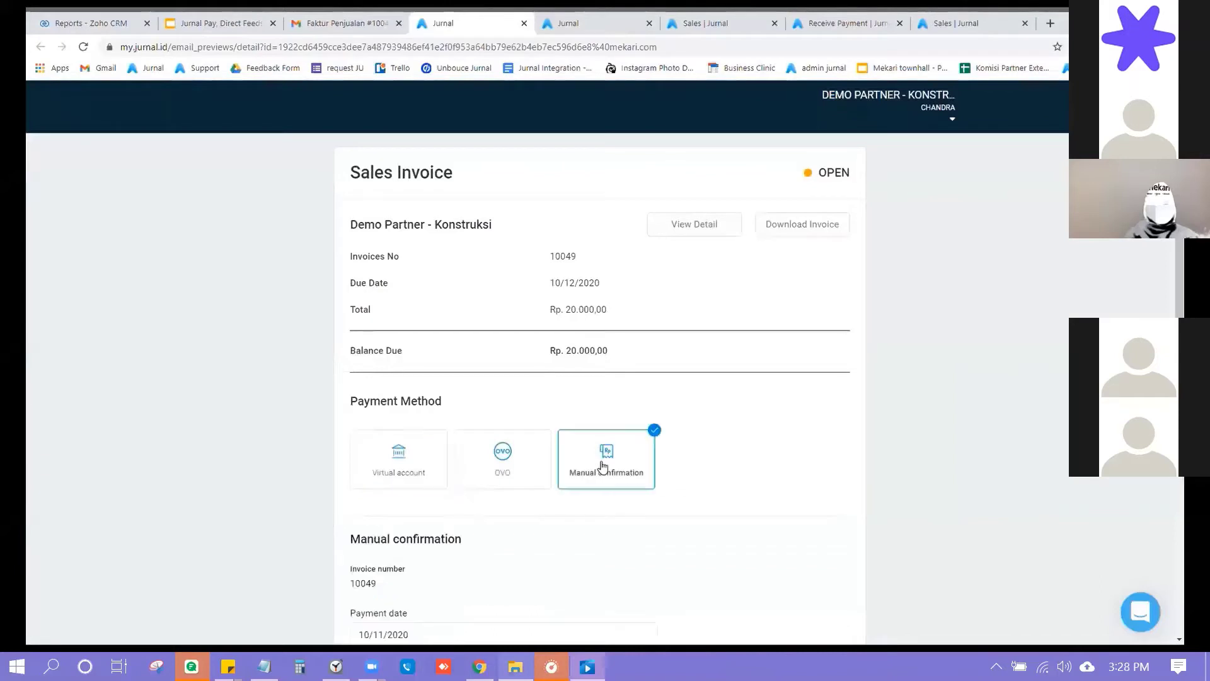
pyautogui.scroll(-3, 599, 466)
pyautogui.scroll(-1, 599, 467)
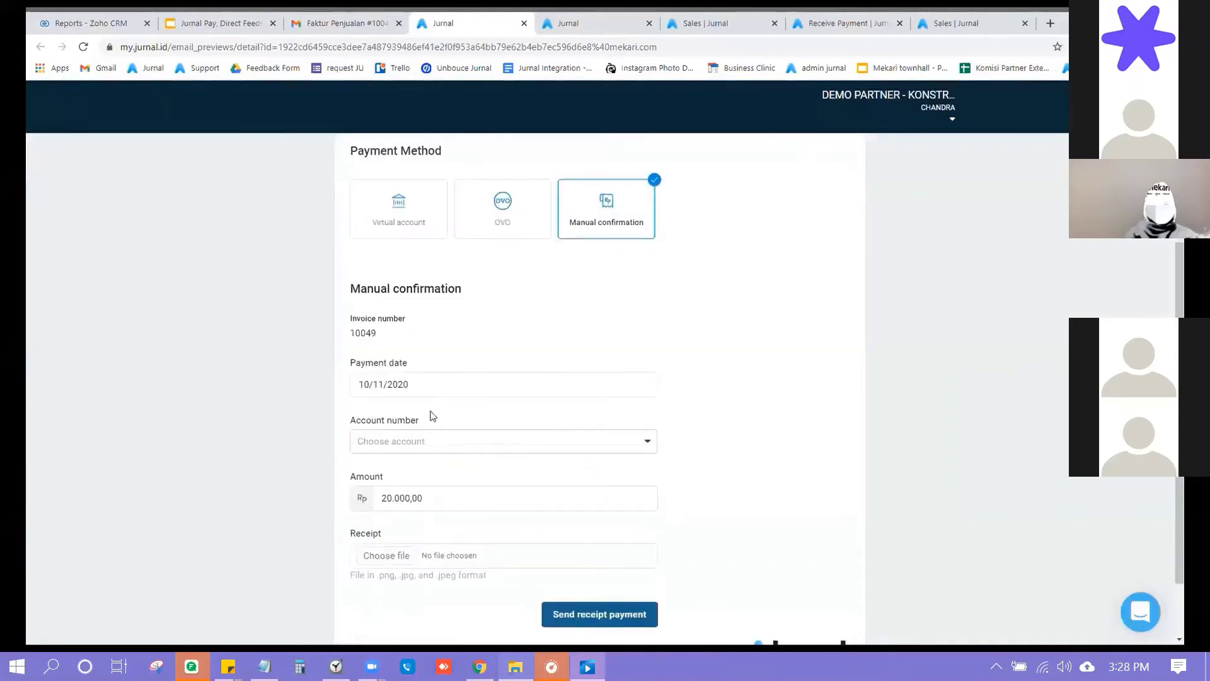
pyautogui.click(384, 444)
pyautogui.click(384, 468)
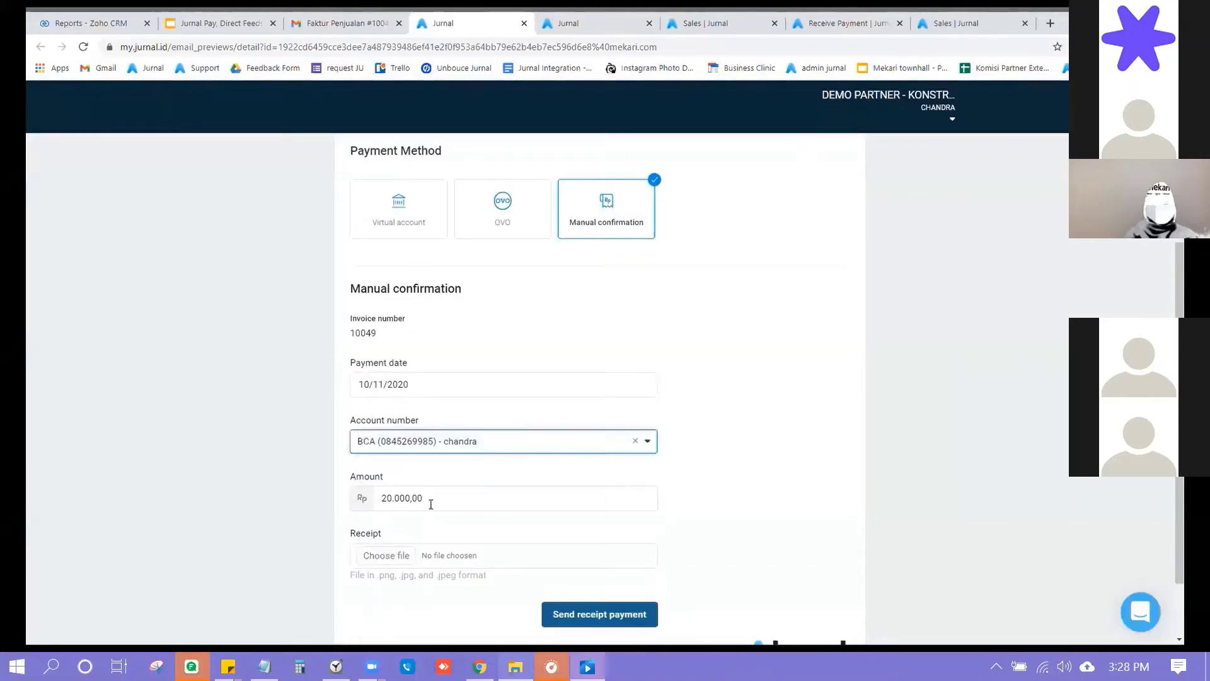
pyautogui.click(374, 563)
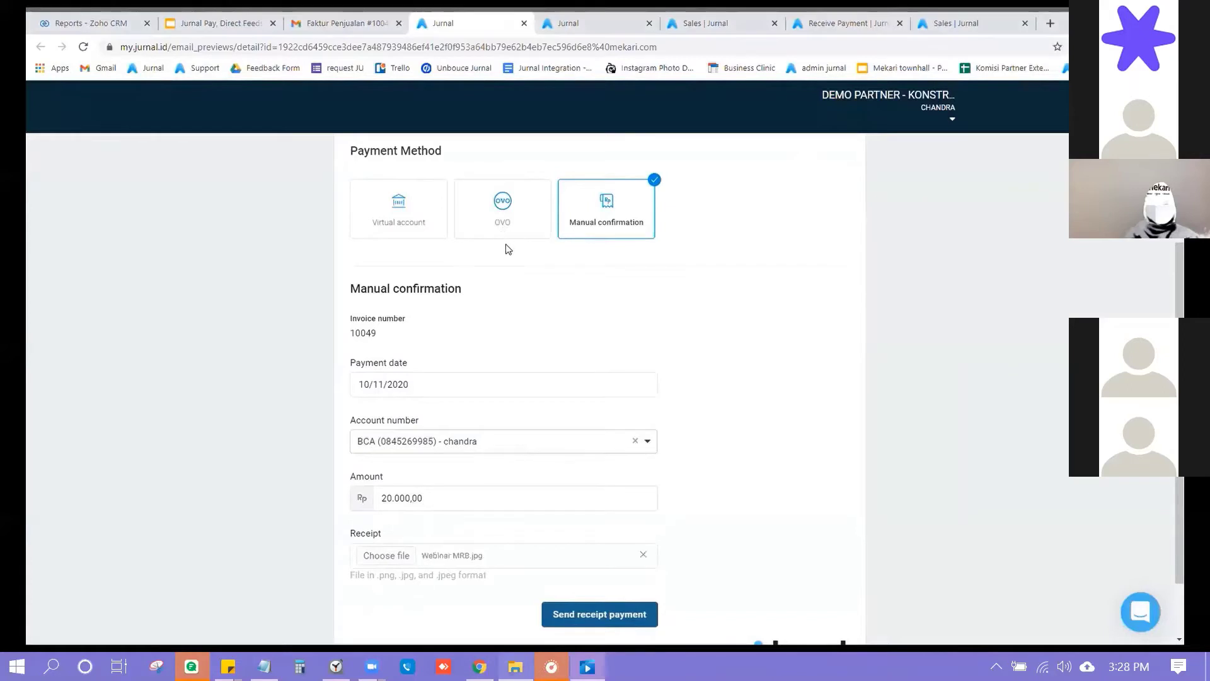
pyautogui.scroll(-1, 620, 570)
pyautogui.click(618, 575)
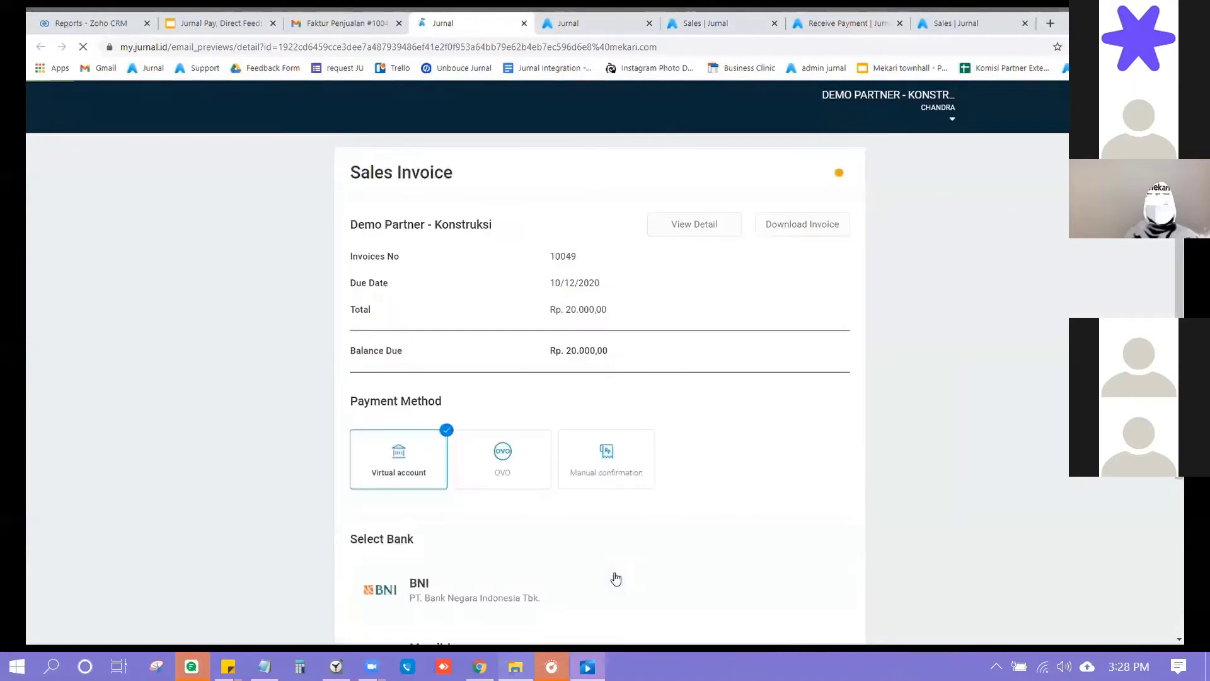
# - Switch to the 'Sales | Jurnal' tab to view the sales invoice list
pyautogui.scroll(-2, 616, 579)
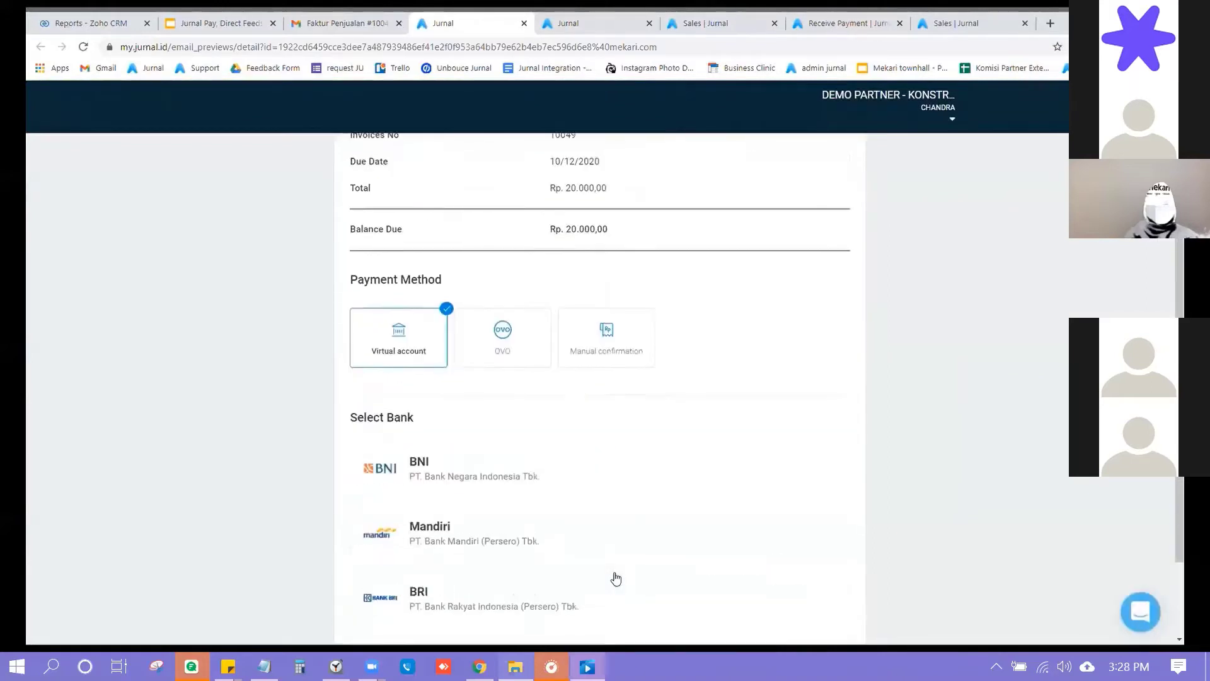
pyautogui.scroll(2, 616, 576)
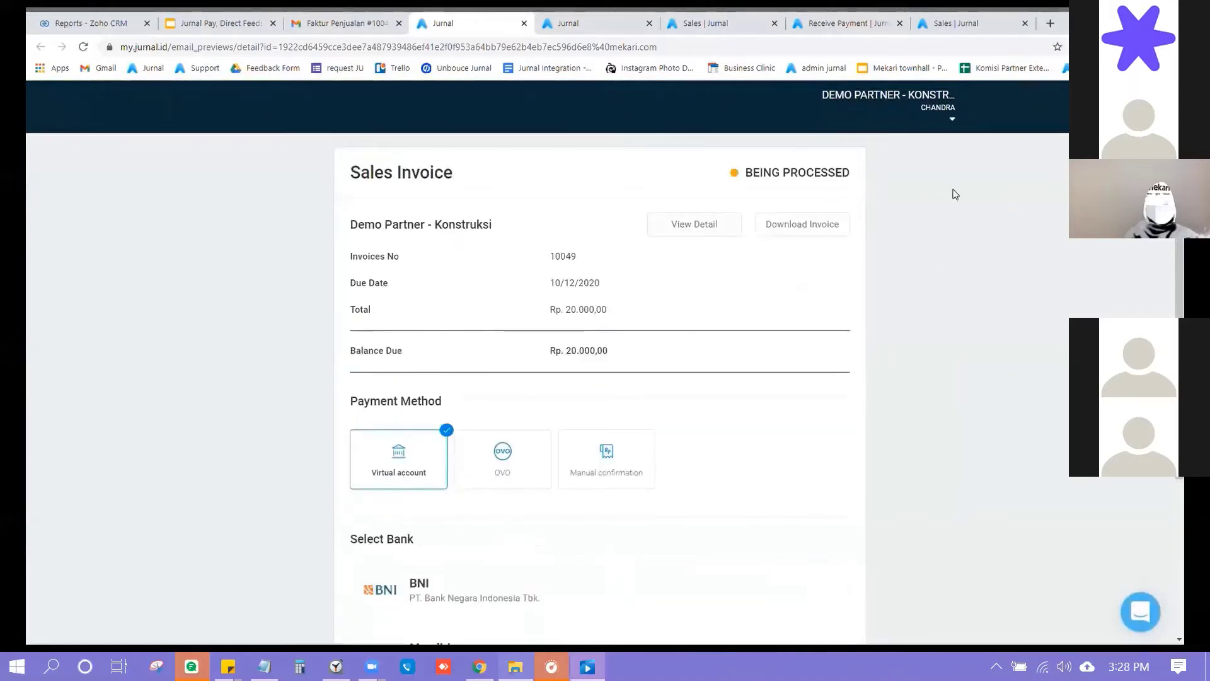
pyautogui.hotkey('ctrl', 'Tab')
pyautogui.hotkey('ctrl', 'Tab')
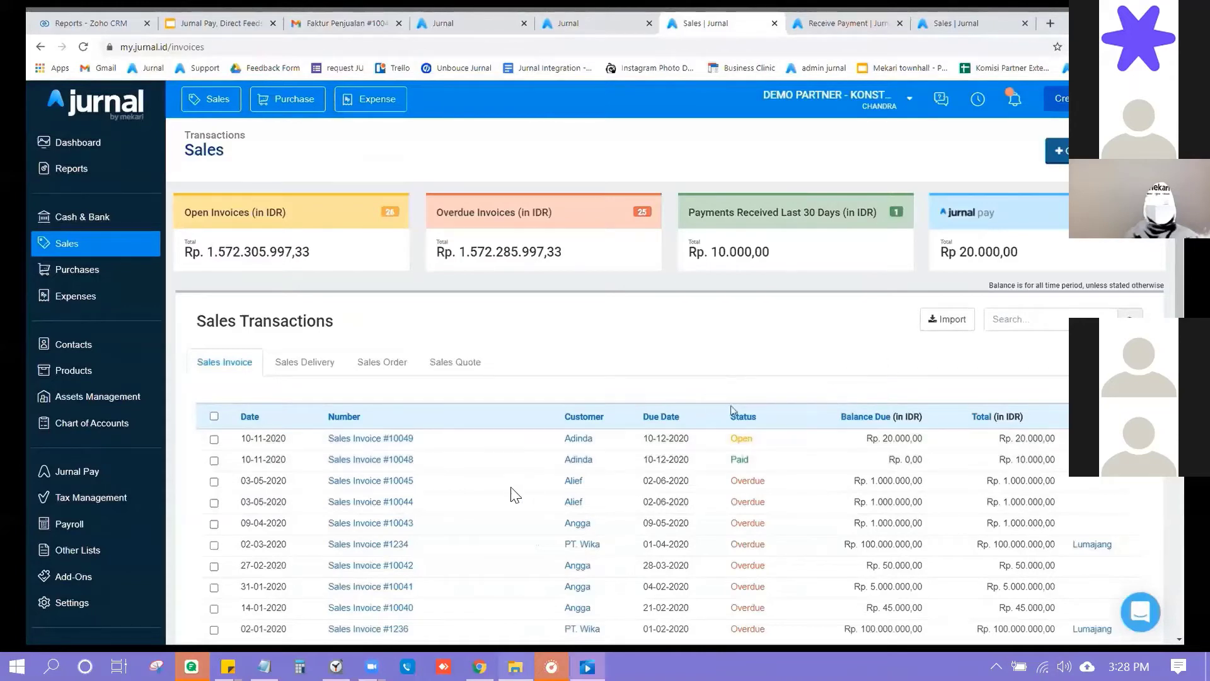
# - Review the Approved Rp 20.000,00 Bank BCA transfer for Sales invoice #10049 in Jurnal Pay
pyautogui.moveTo(506, 559)
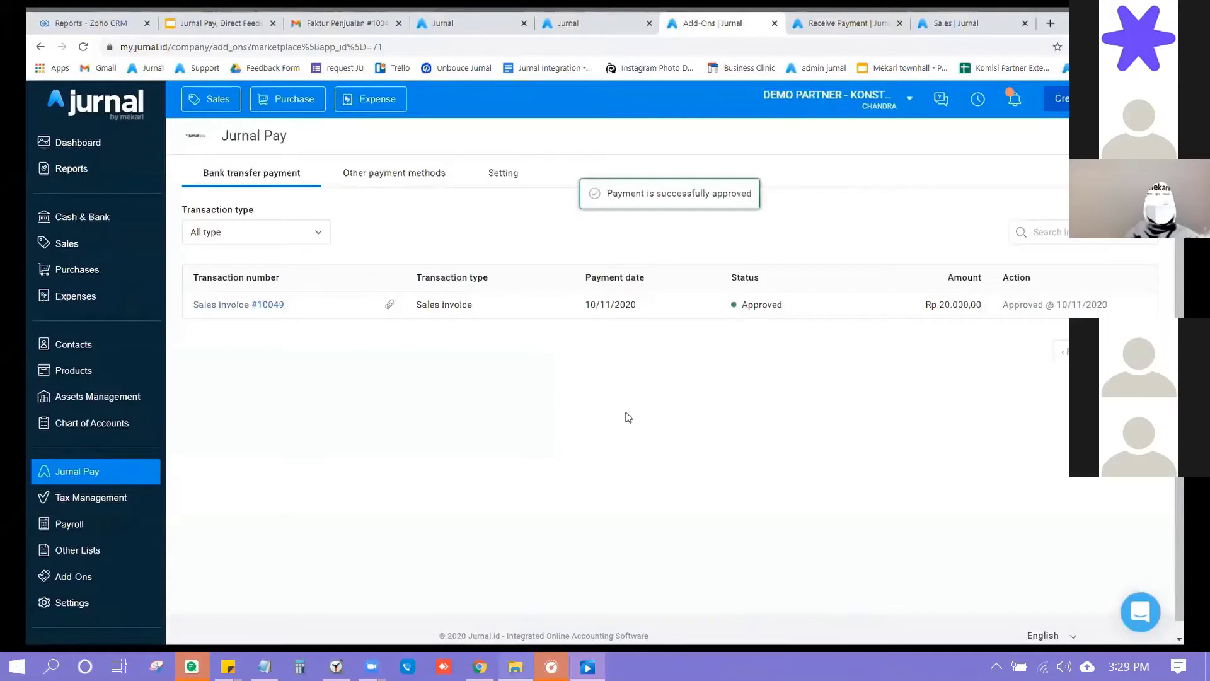
# - Go back to the Sales transactions list and scroll down through it
pyautogui.click(82, 249)
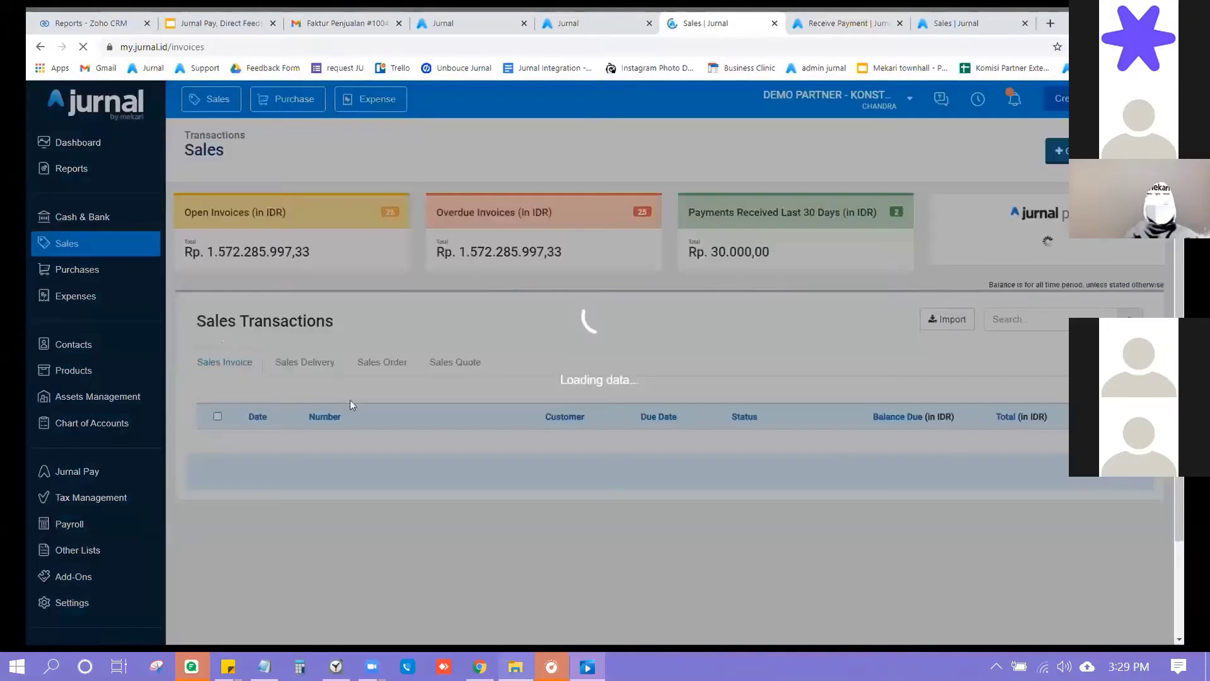
pyautogui.scroll(-1, 593, 465)
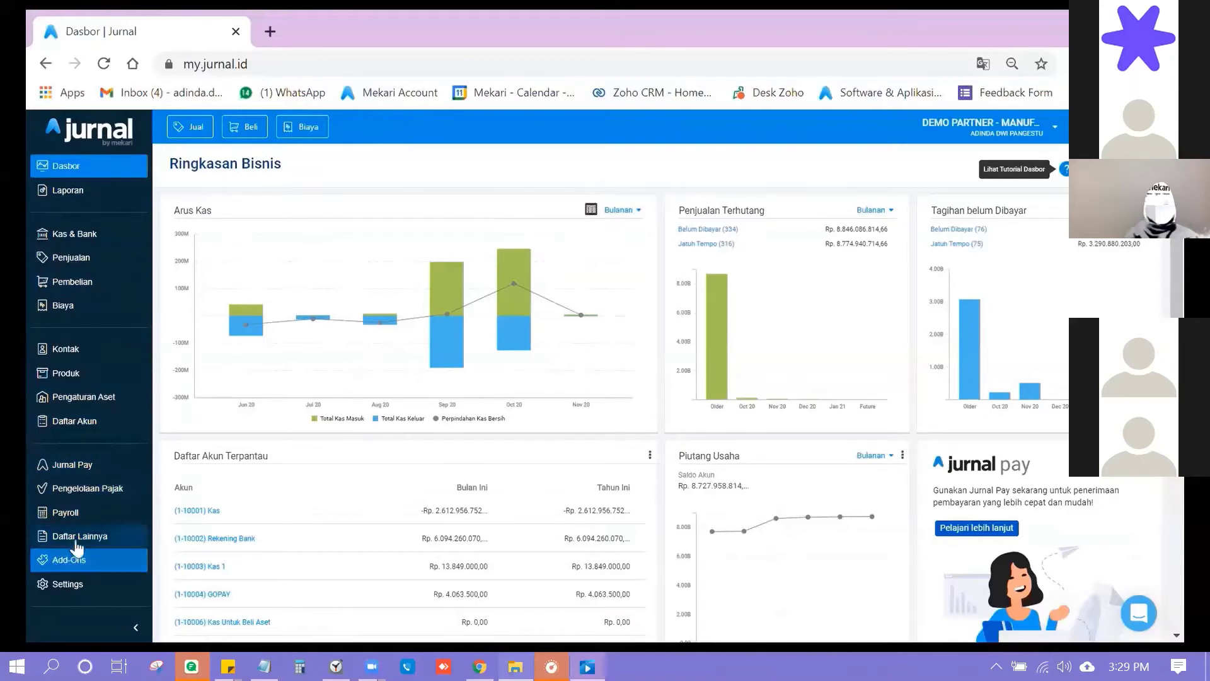
# - Start Jurnal Pay with Mulai sekarang, then view Metode pembayaran lainnya and the Pengaturan settings
pyautogui.click(103, 468)
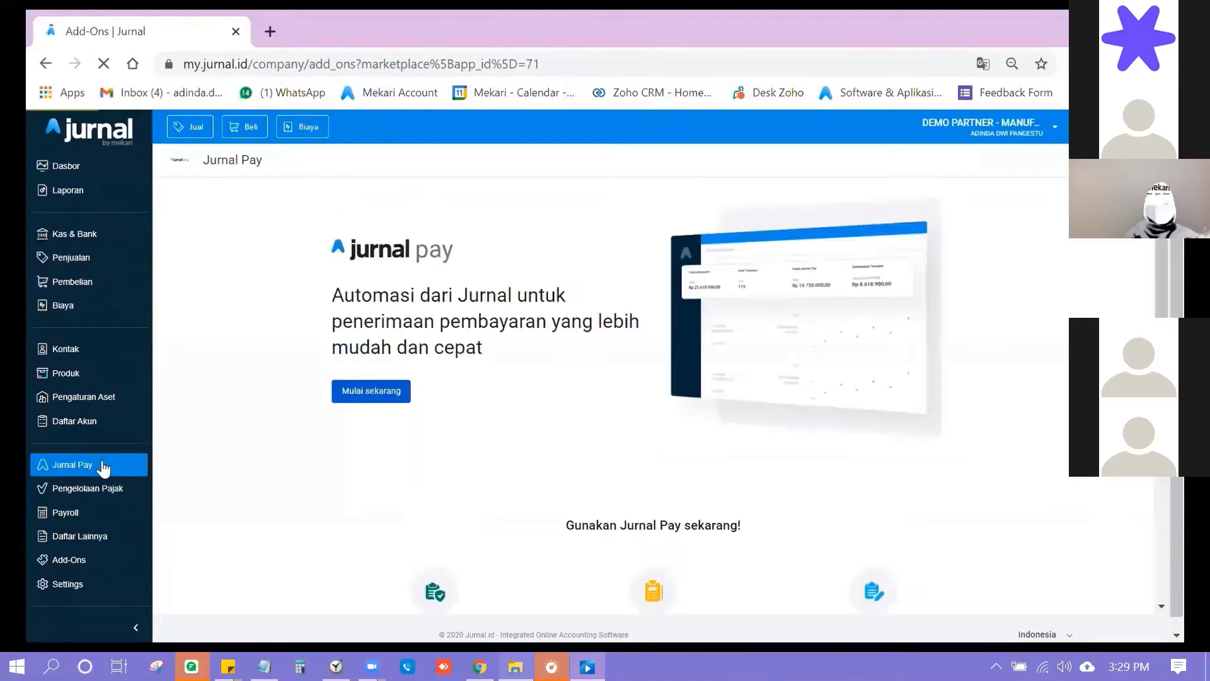
pyautogui.click(385, 391)
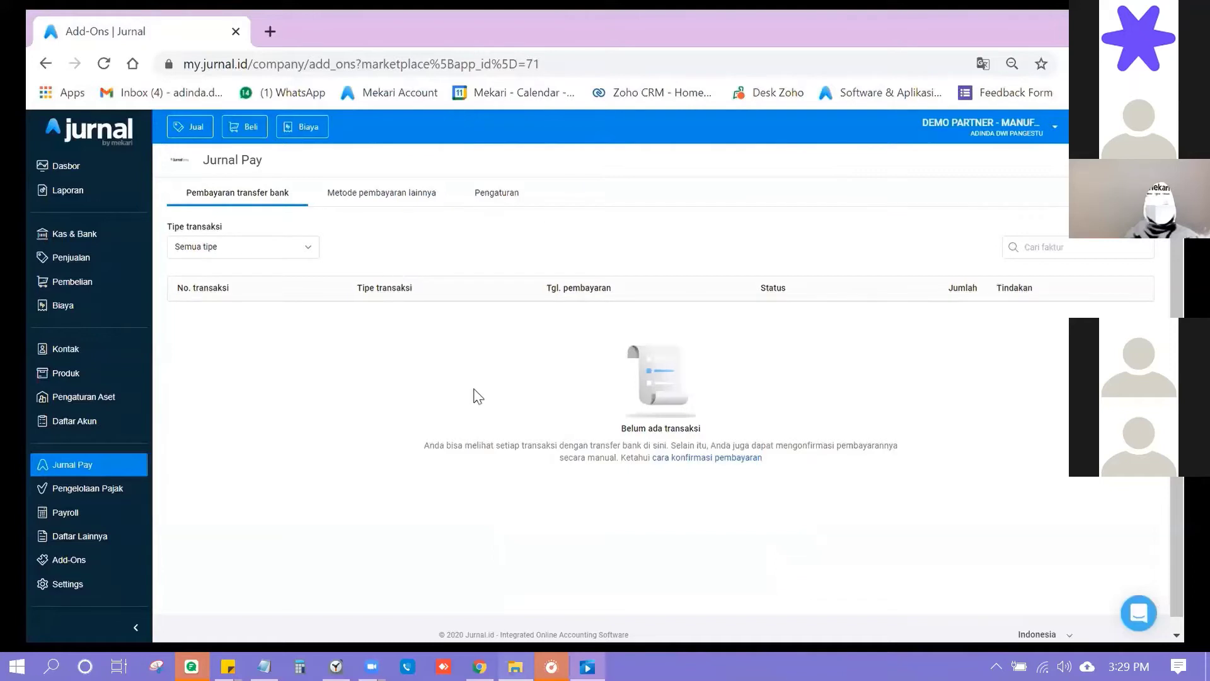
pyautogui.click(372, 199)
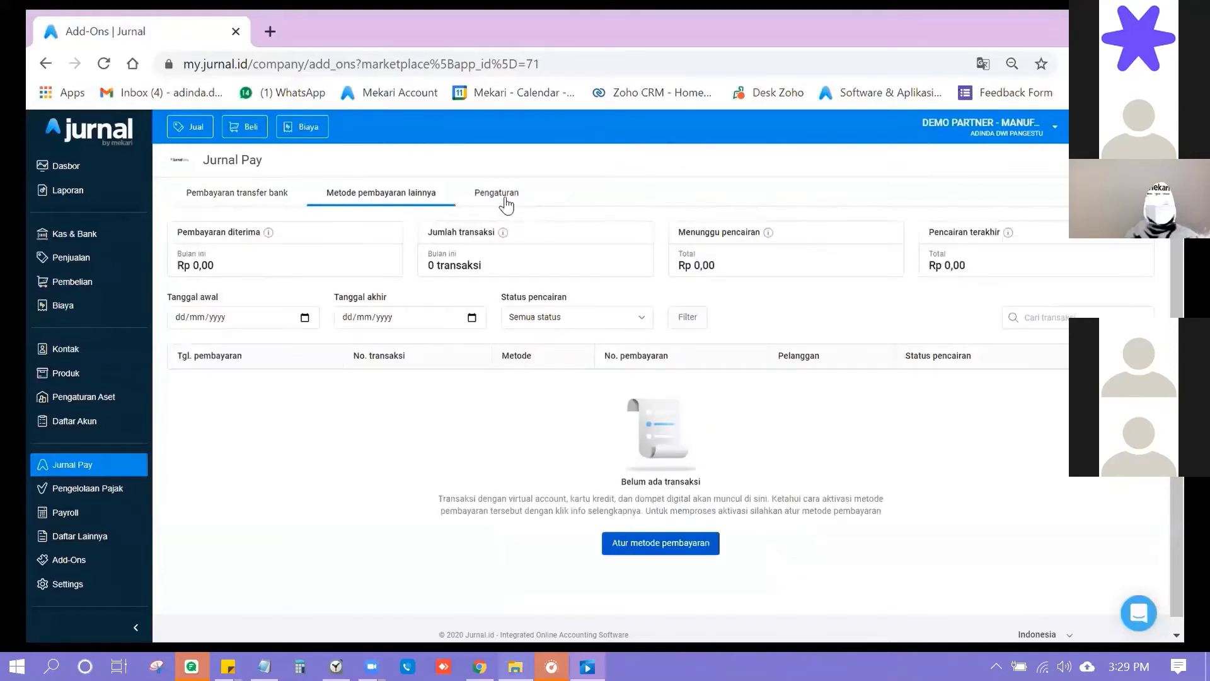
pyautogui.click(507, 205)
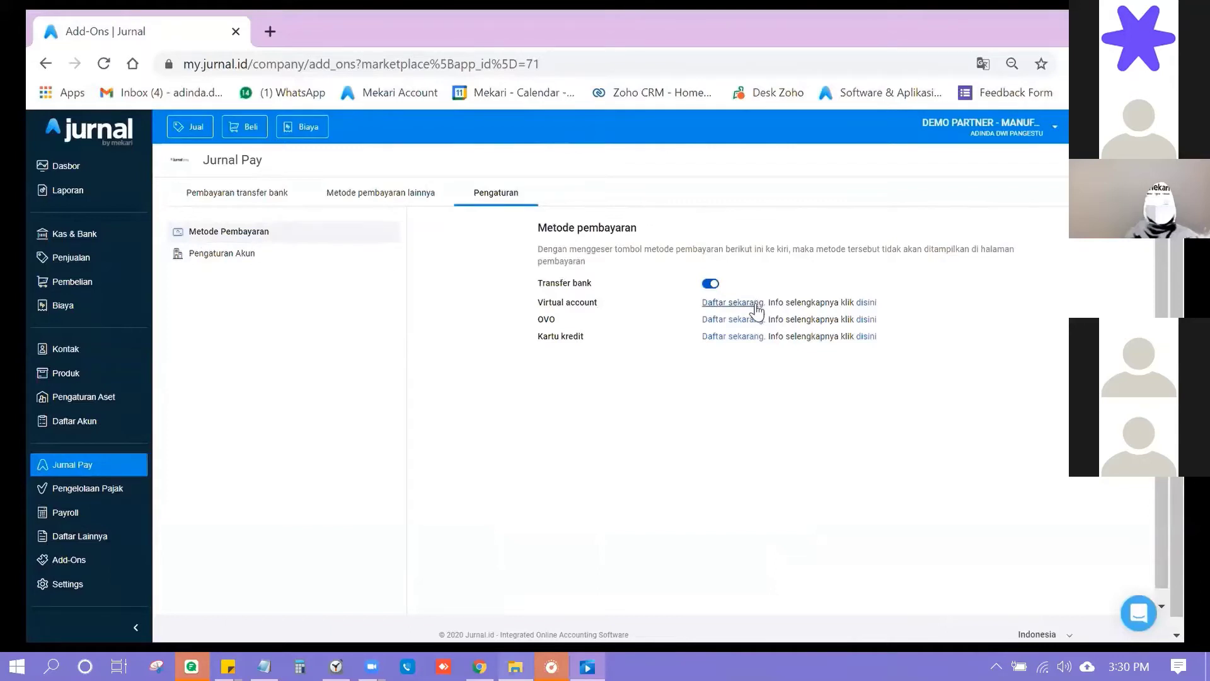
# - Begin the virtual account registration and expand the info statement, bank account and Jurnal account sections
pyautogui.click(756, 305)
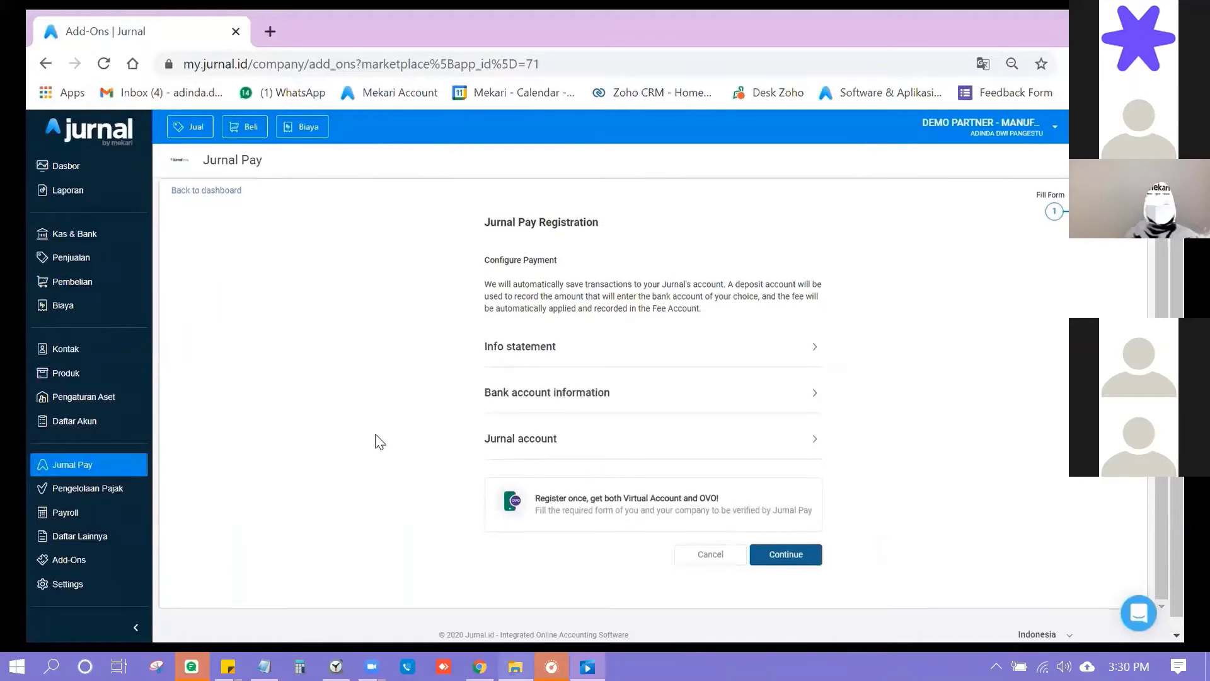
pyautogui.click(589, 359)
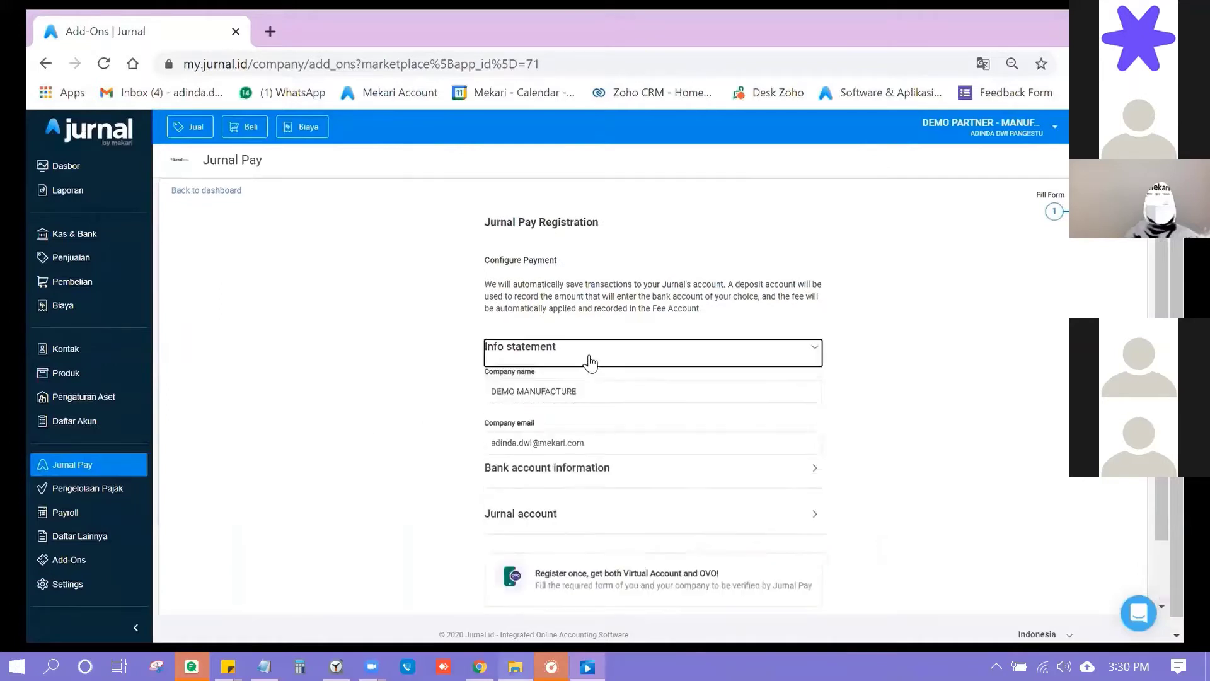
pyautogui.scroll(-2, 602, 423)
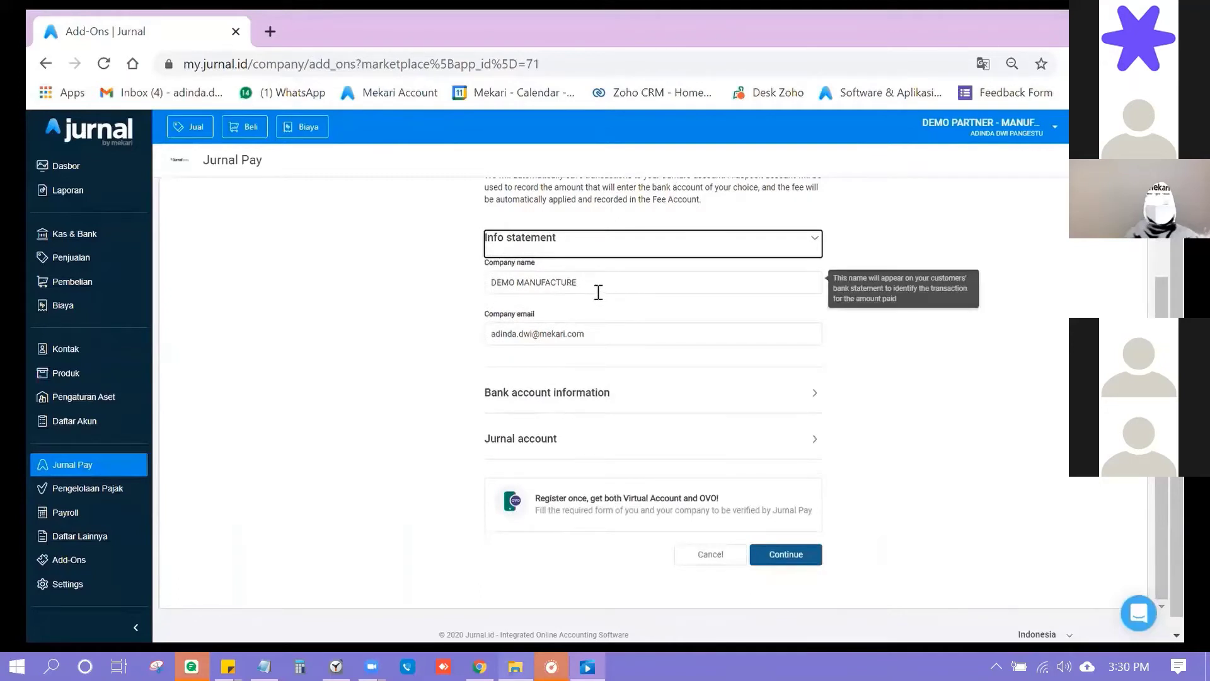
pyautogui.scroll(-1, 599, 291)
pyautogui.click(599, 391)
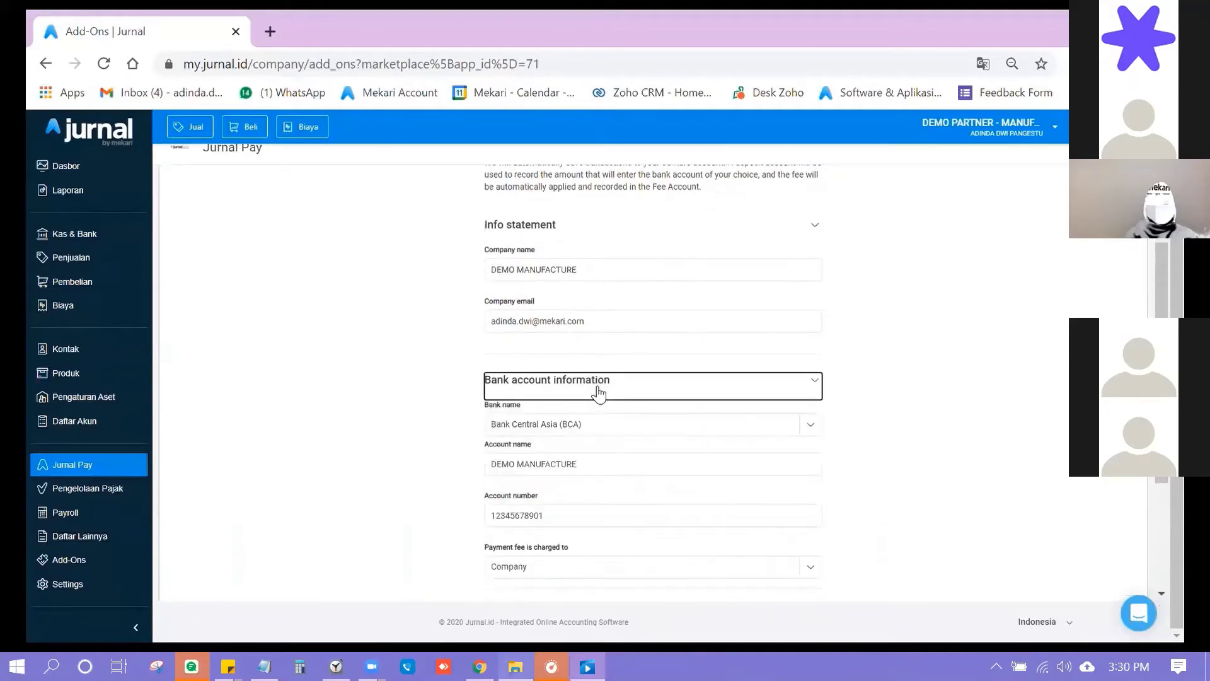
pyautogui.scroll(-1, 598, 394)
pyautogui.scroll(-2, 577, 424)
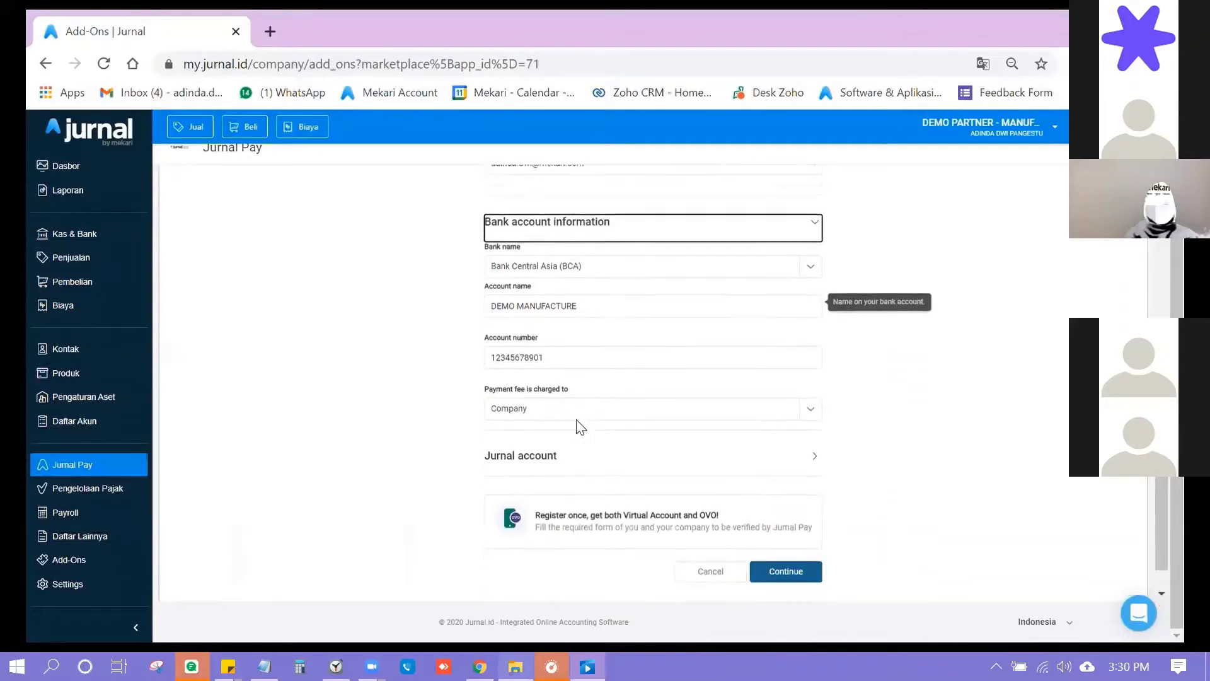
pyautogui.scroll(-1, 577, 425)
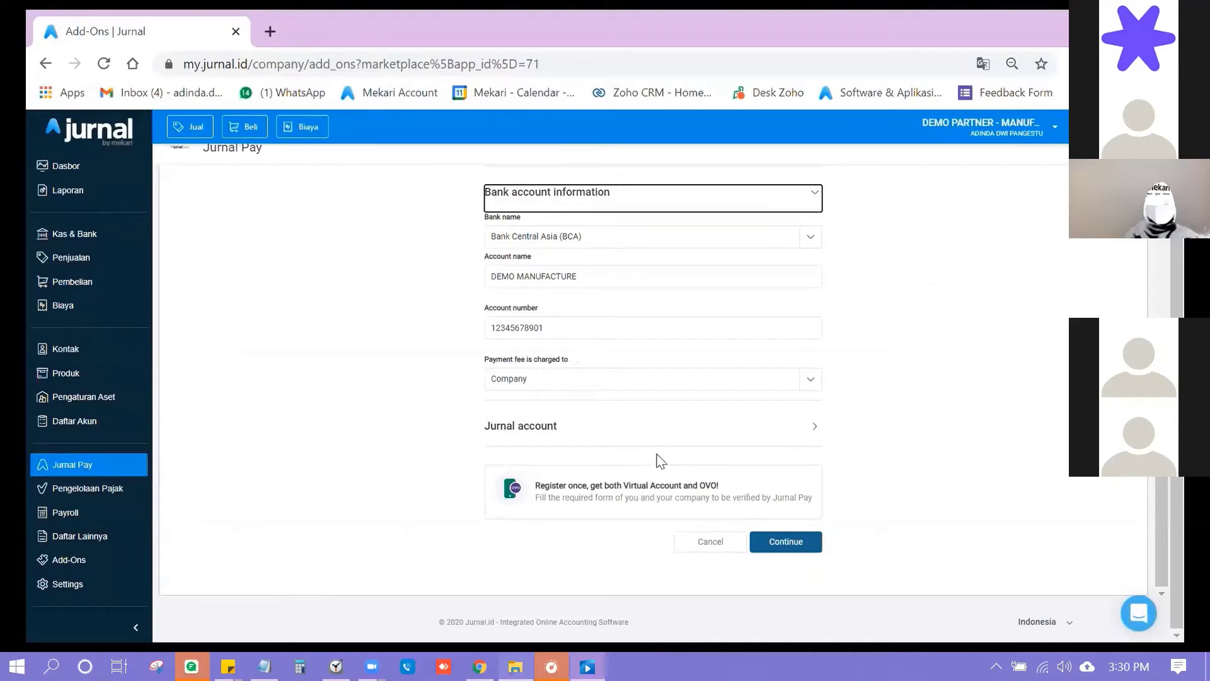
pyautogui.click(676, 435)
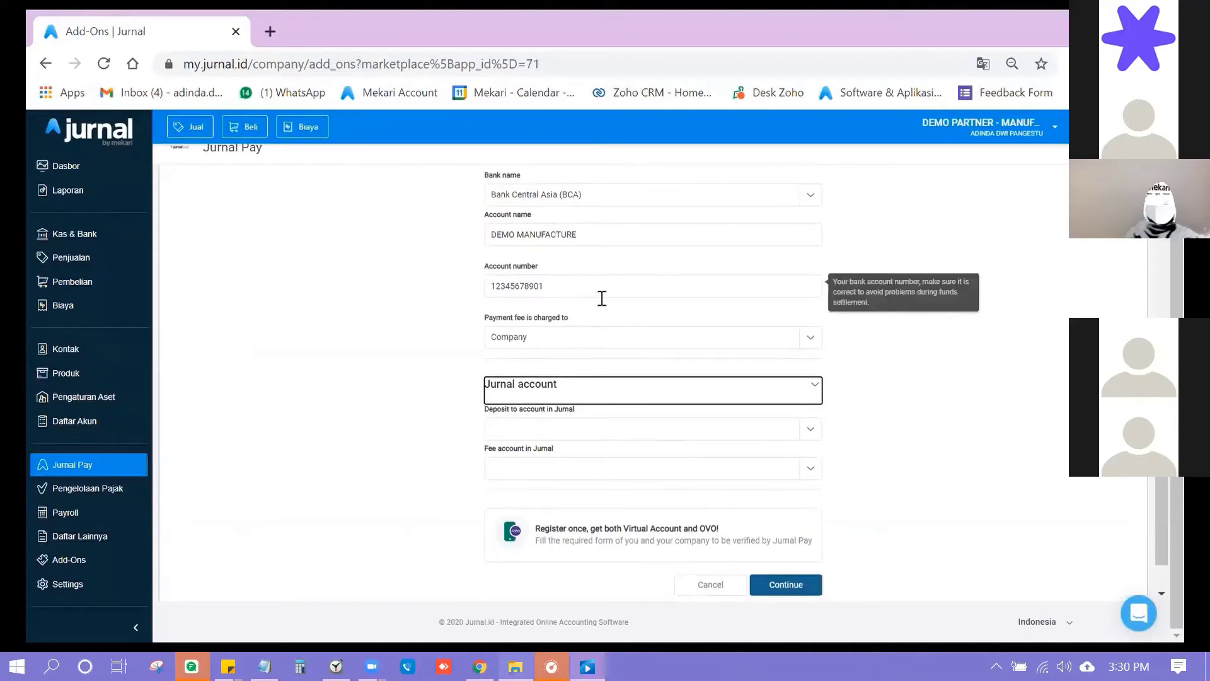
# - Keep the fee charged to Company, deposit to Kas, fees to Beban Lain - lain, and submit
pyautogui.click(604, 346)
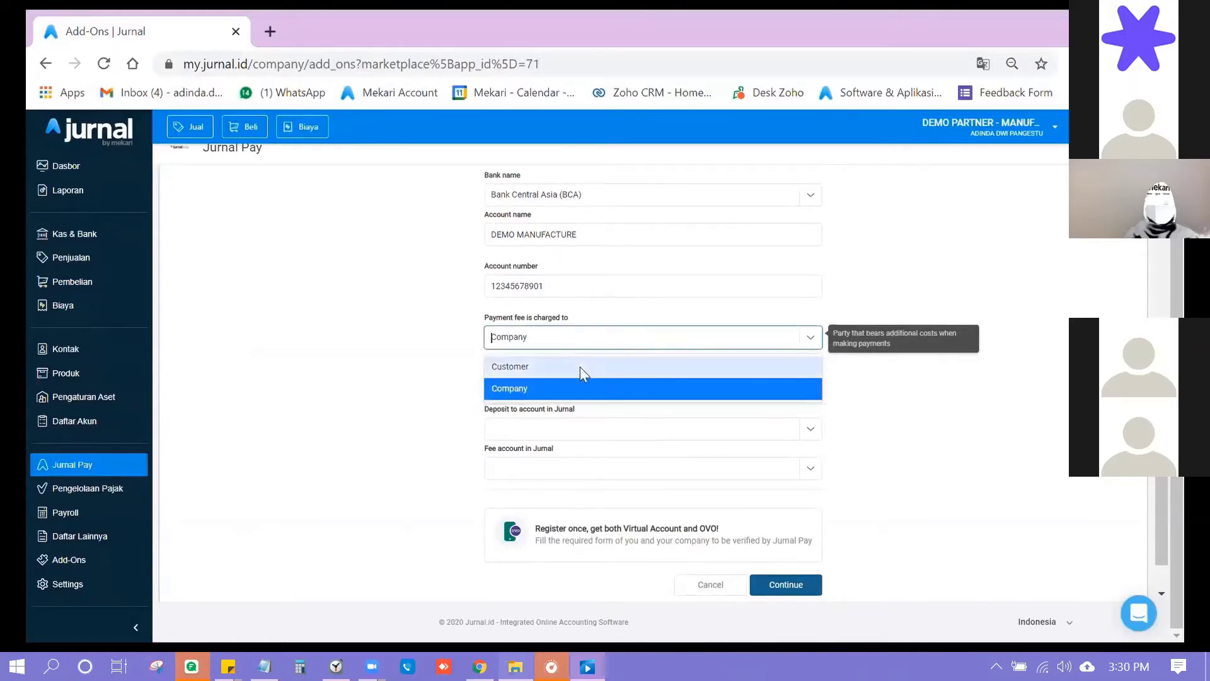
pyautogui.click(888, 388)
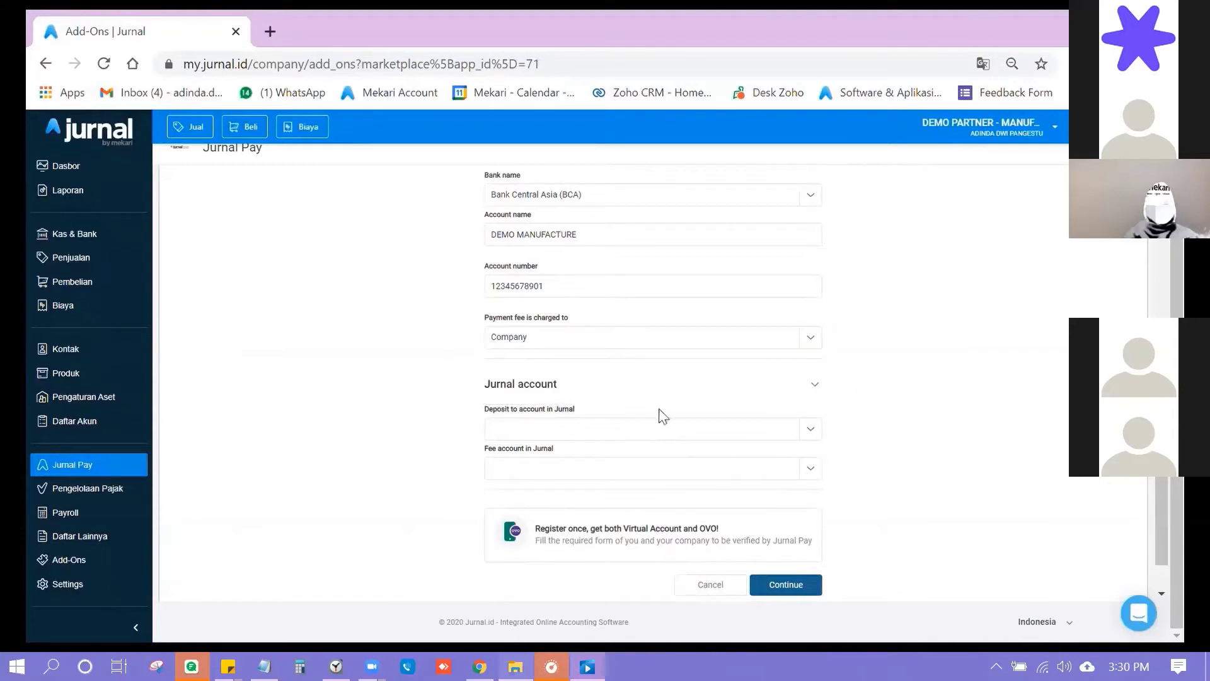
pyautogui.click(617, 437)
pyautogui.click(609, 432)
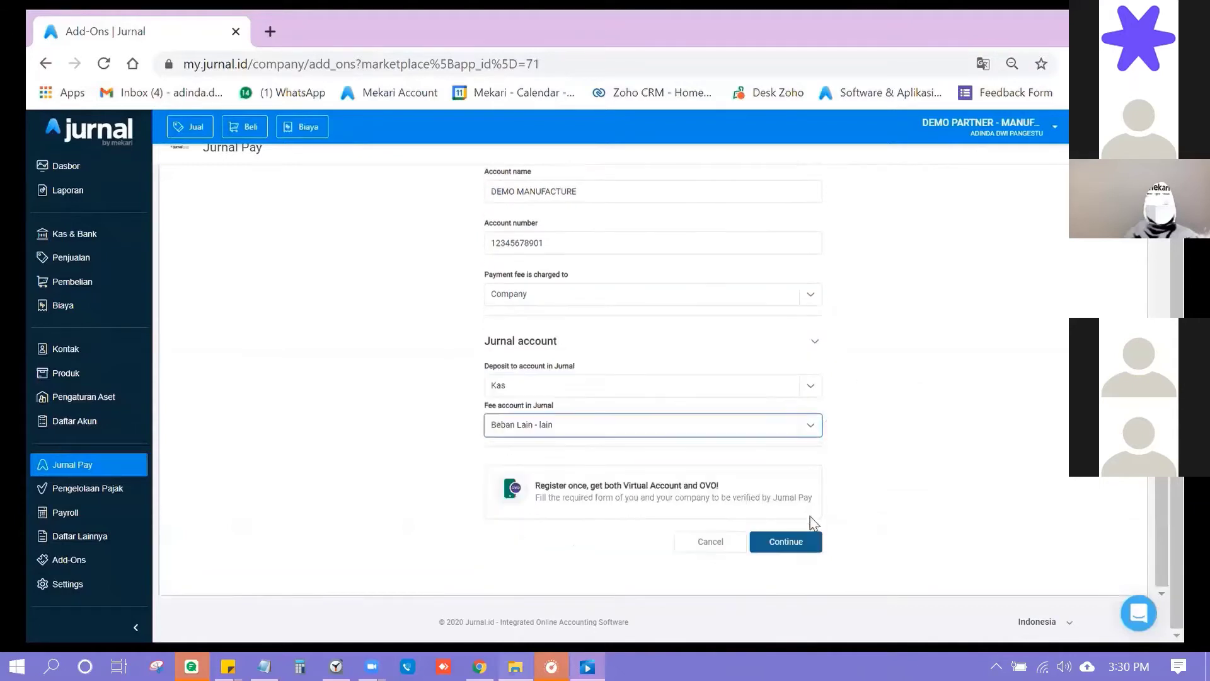
pyautogui.click(800, 543)
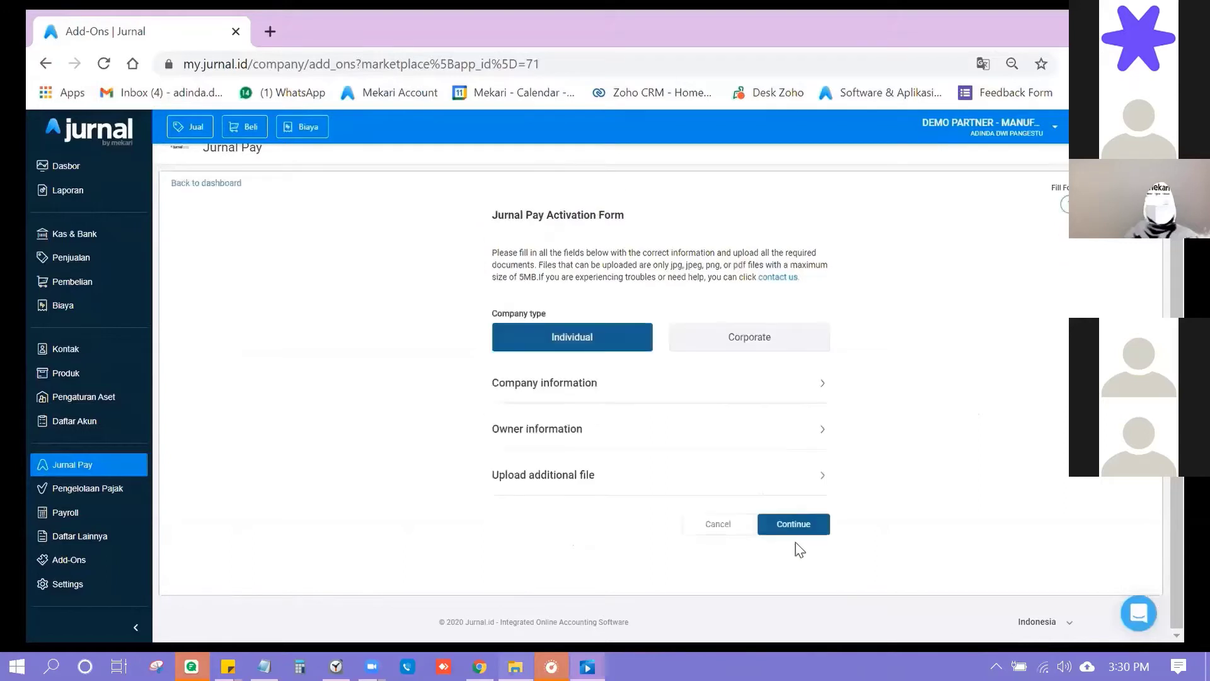
# - Expand the company information, owner information and additional upload sections of the activation form, then submit it
pyautogui.click(823, 384)
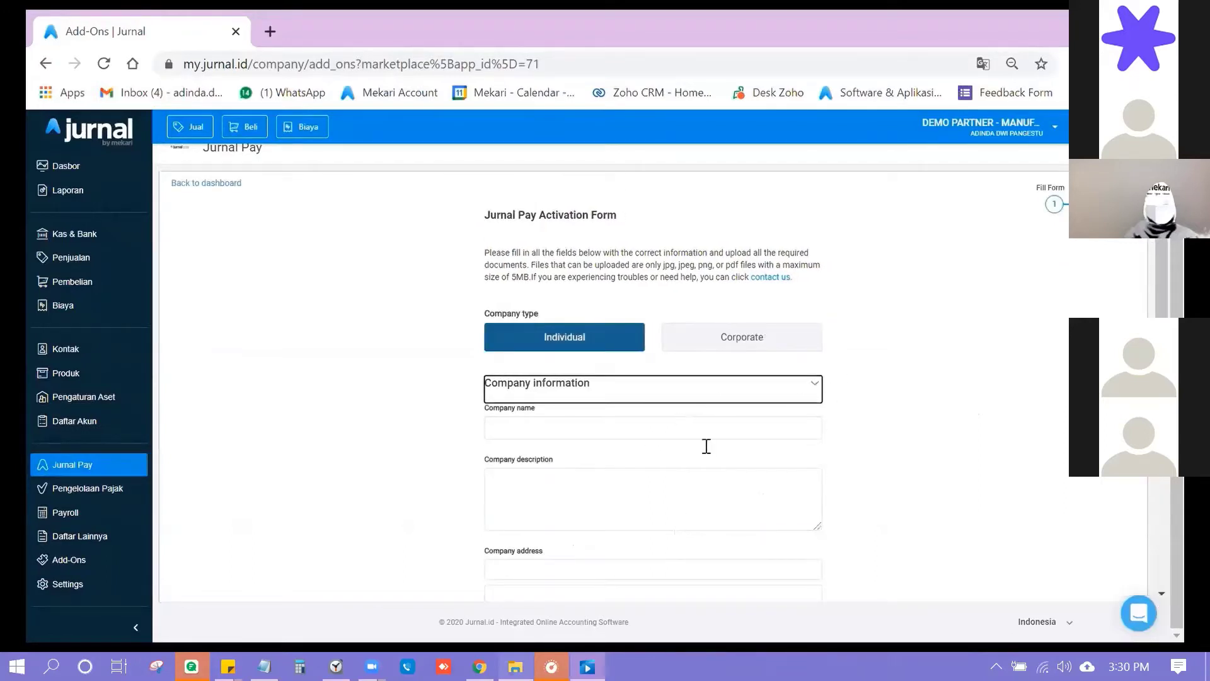
pyautogui.scroll(-3, 708, 449)
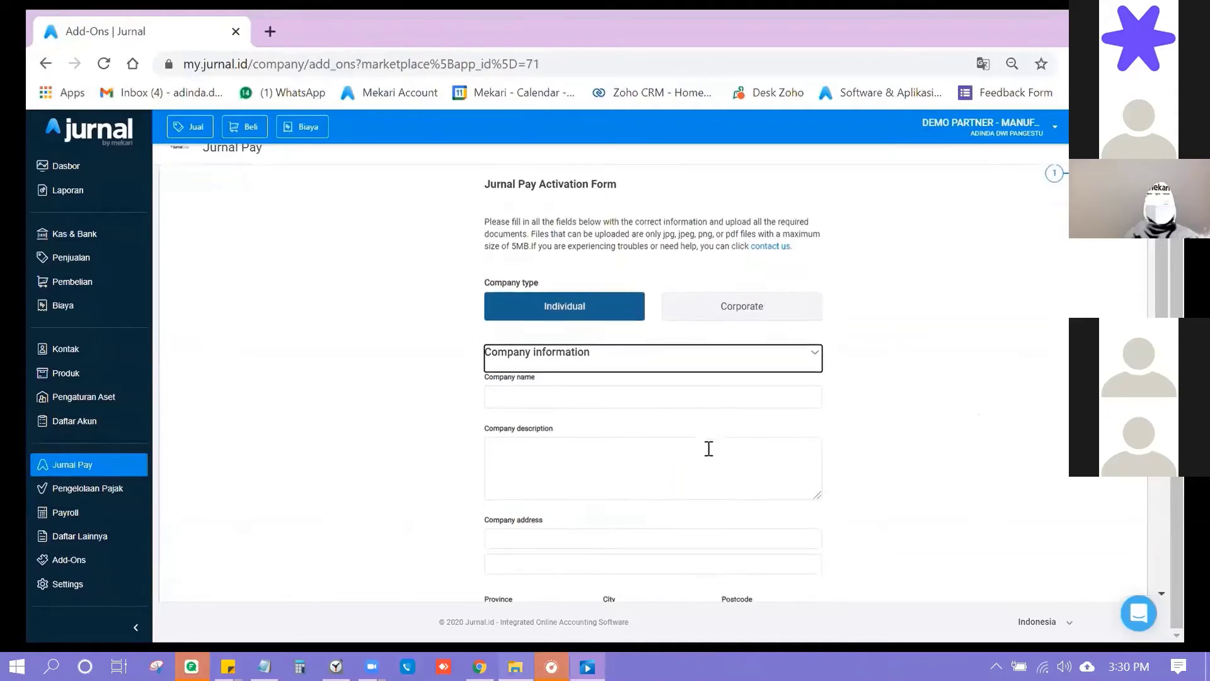
pyautogui.scroll(-2, 709, 448)
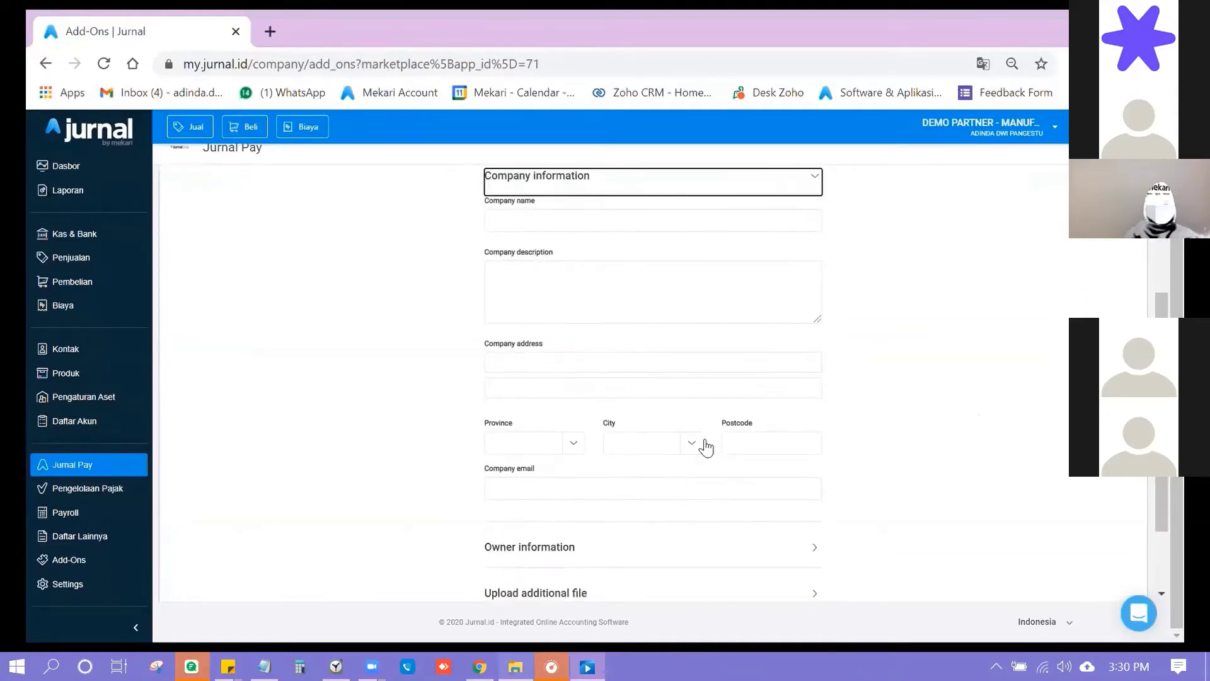
pyautogui.scroll(3, 331, 453)
pyautogui.scroll(-5, 331, 453)
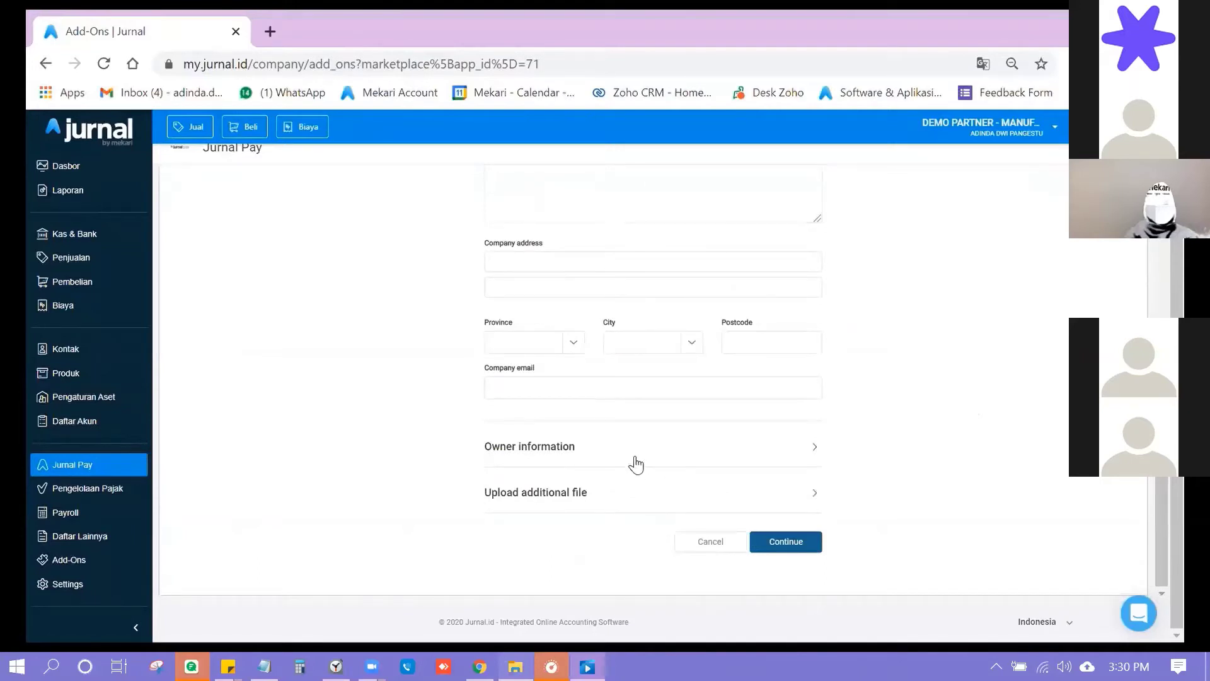
pyautogui.click(634, 463)
pyautogui.scroll(-3, 636, 463)
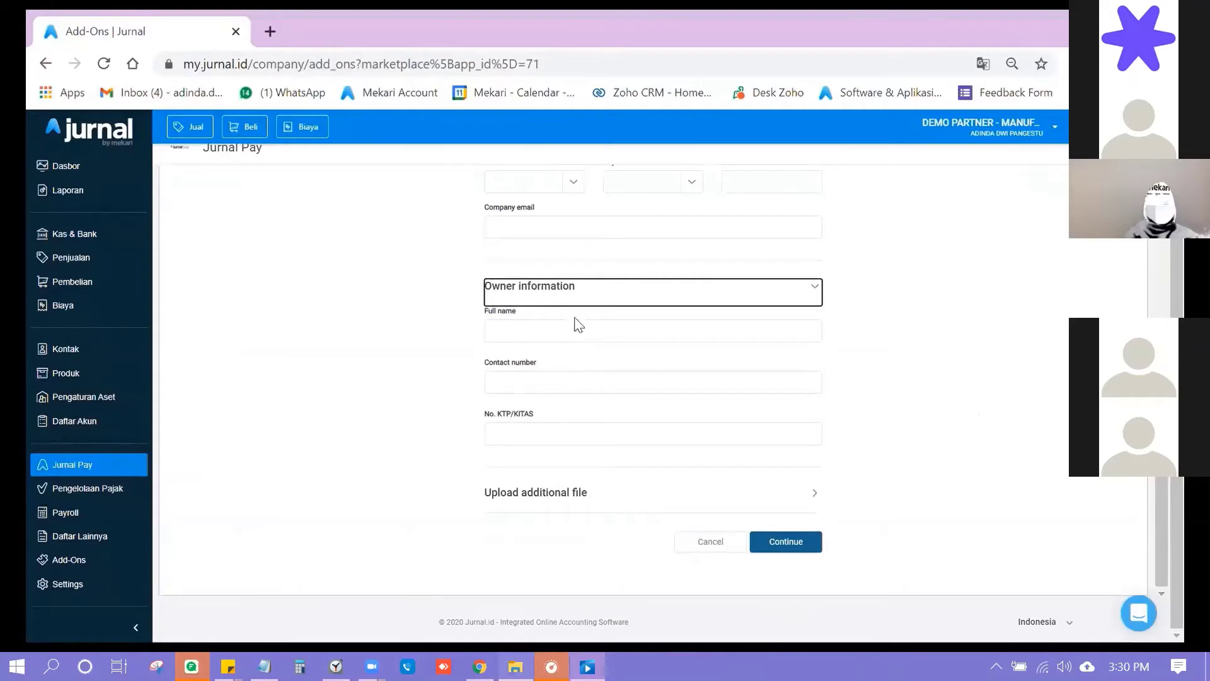
pyautogui.click(563, 490)
pyautogui.scroll(-2, 567, 498)
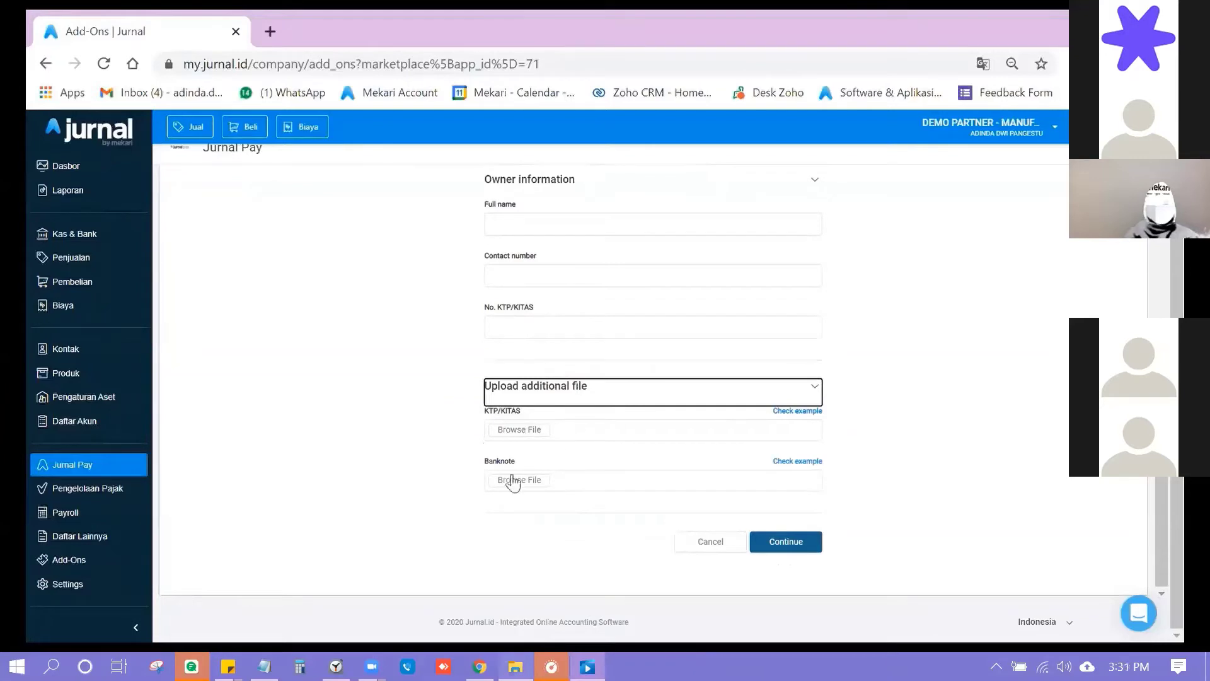
pyautogui.click(772, 550)
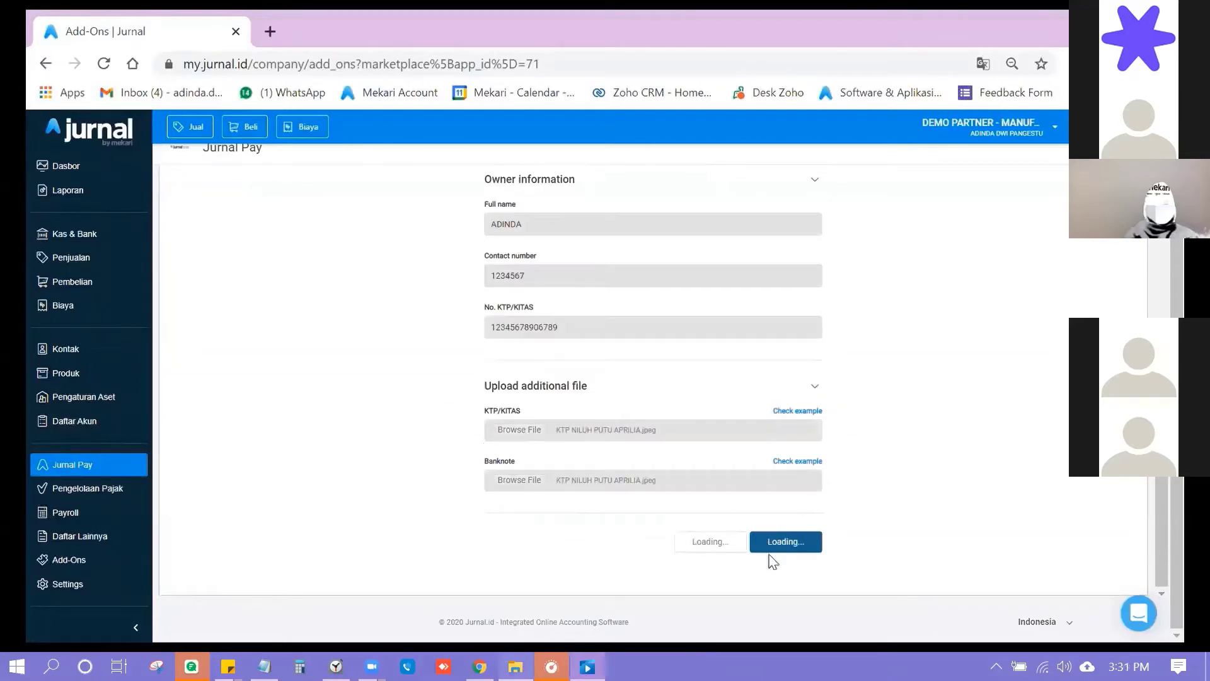
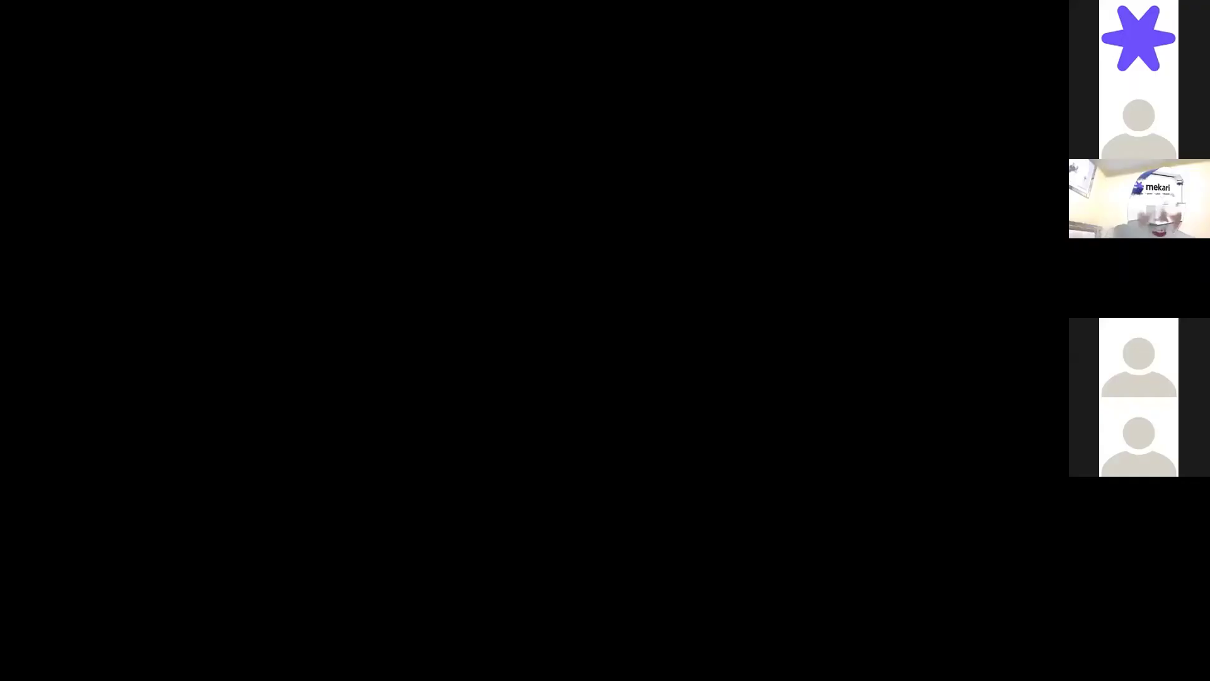
# - Pause the current video and play '2. Compile Cash link' from the Personal library
pyautogui.click(740, 505)
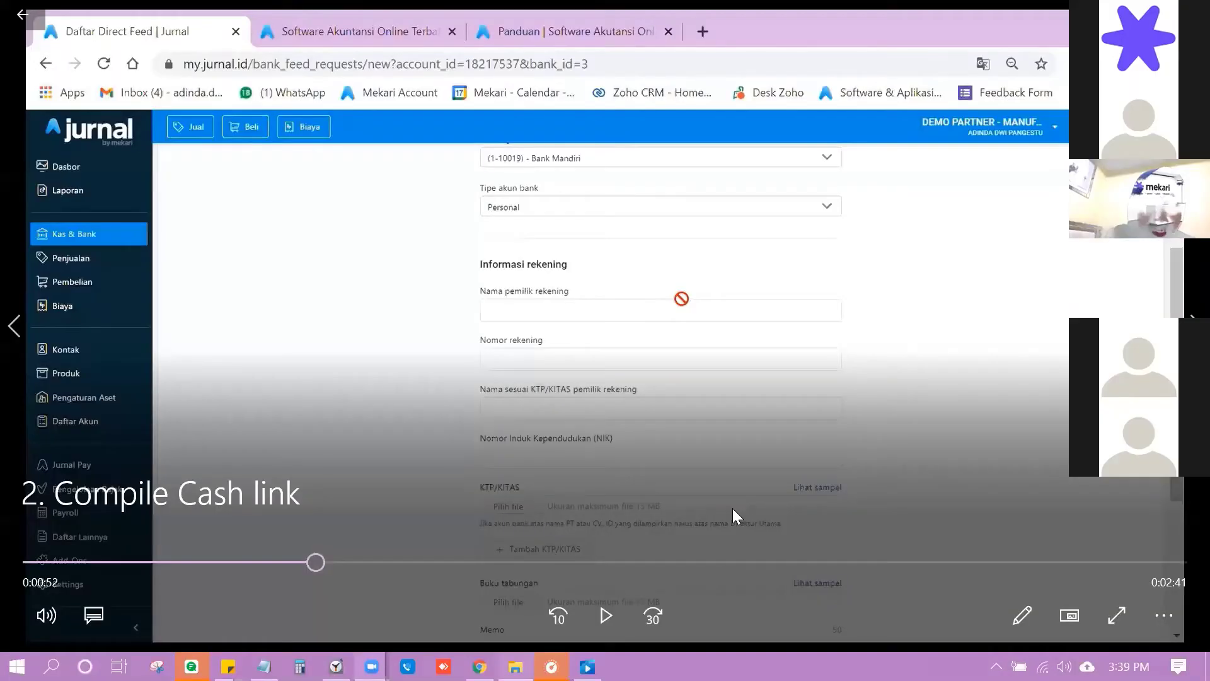
pyautogui.click(22, 14)
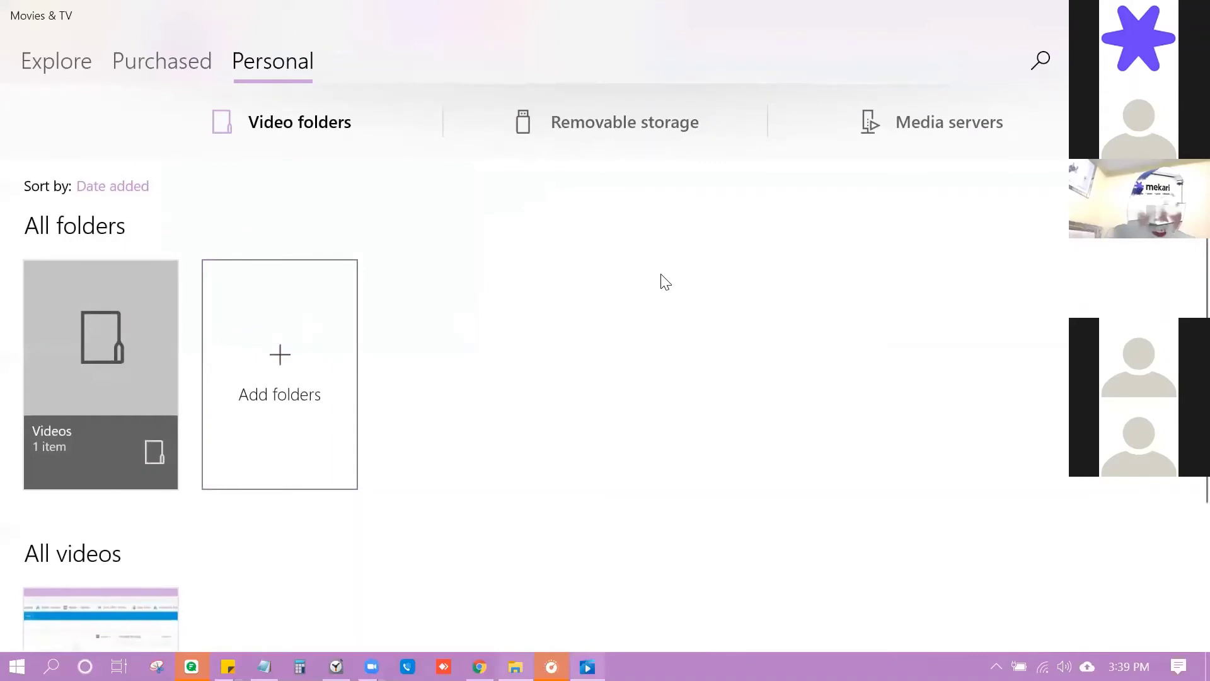
pyautogui.hotkey('alt', 'Tab')
pyautogui.doubleClick(501, 272)
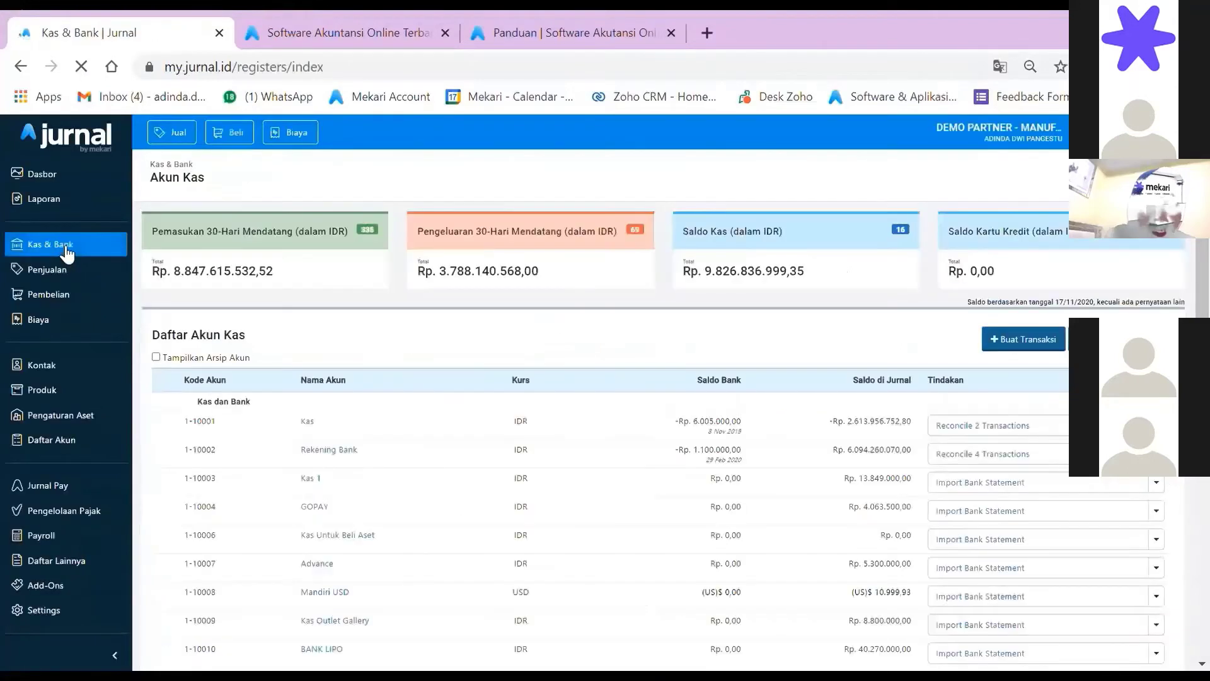
# - Open the 1-10019 Bank Mandiri account from the Daftar Akun Kas table
pyautogui.scroll(-3, 414, 419)
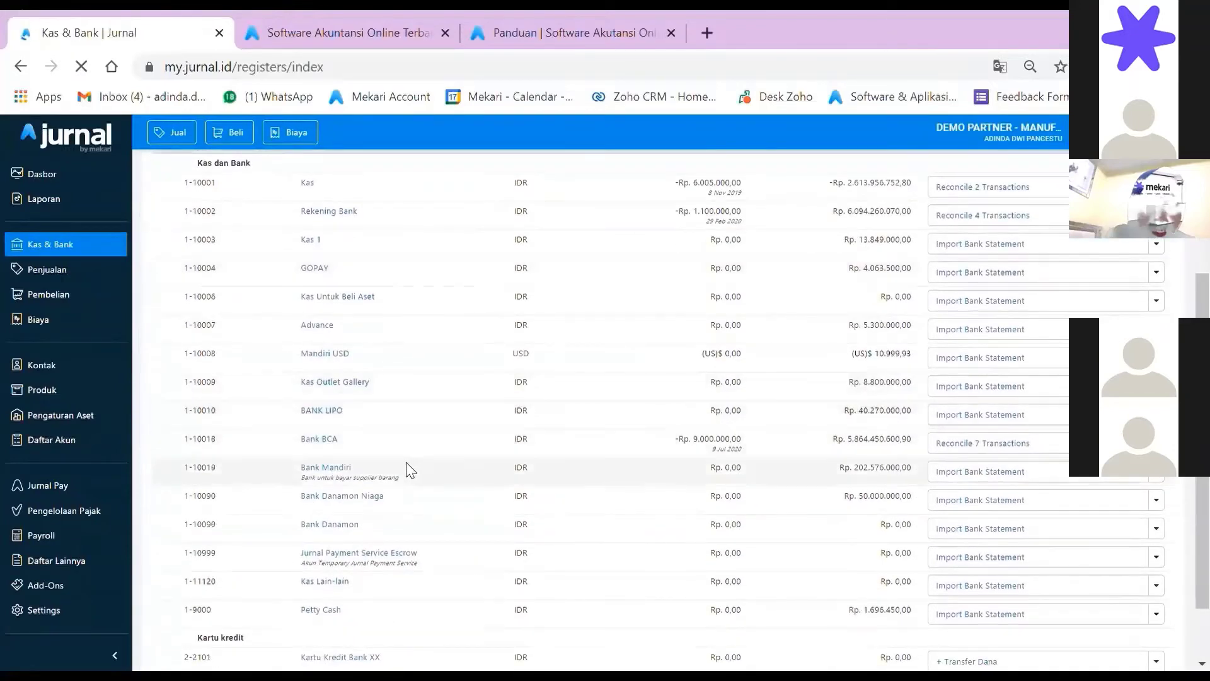
pyautogui.click(321, 468)
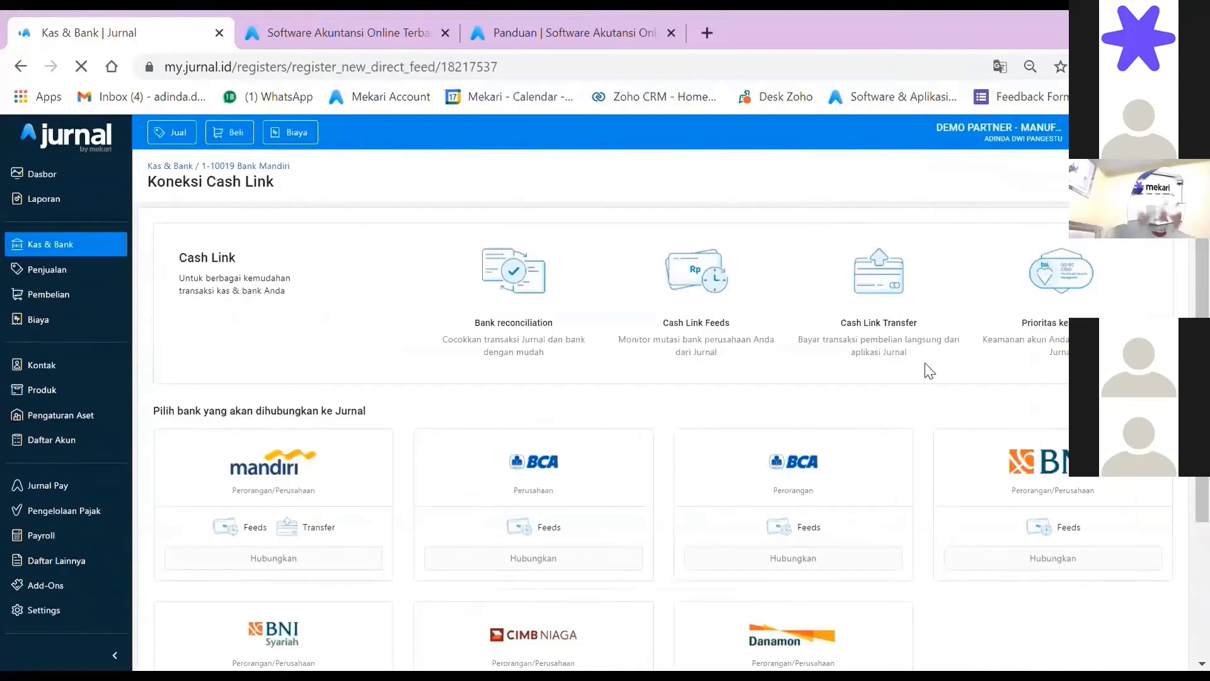
# - Choose Hubungkan on the Mandiri bank card to bring up its Cash Link registration form
pyautogui.scroll(-1, 928, 369)
pyautogui.scroll(-2, 928, 370)
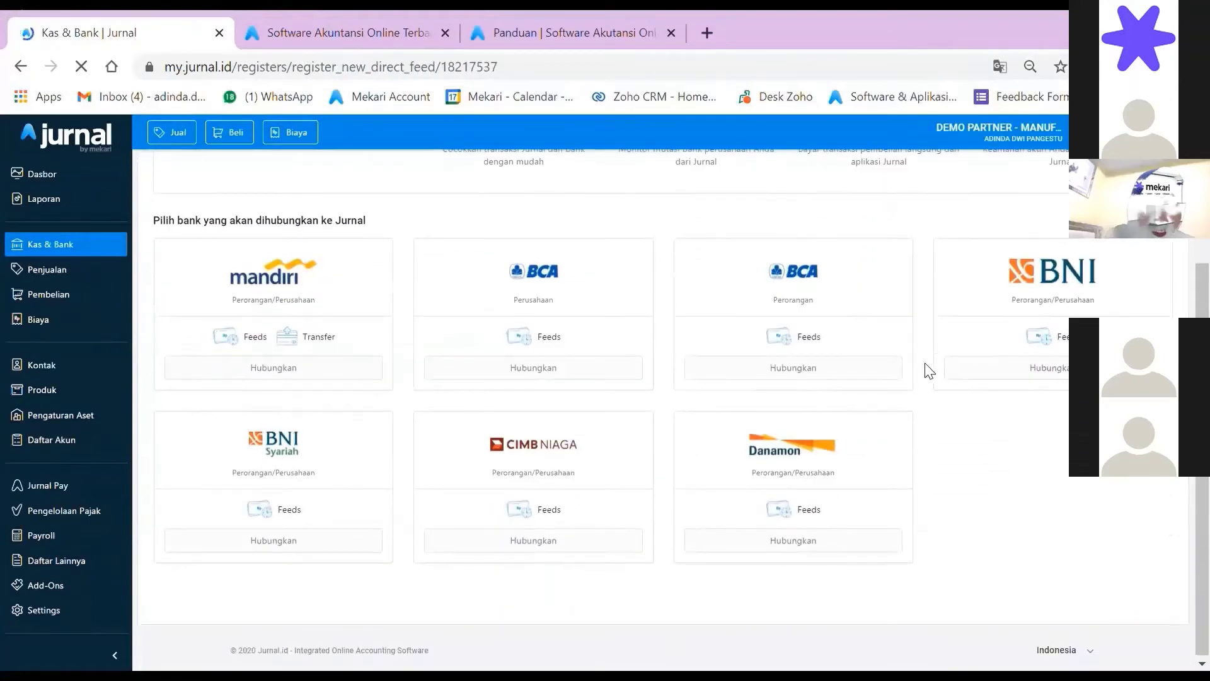
pyautogui.scroll(-3, 833, 300)
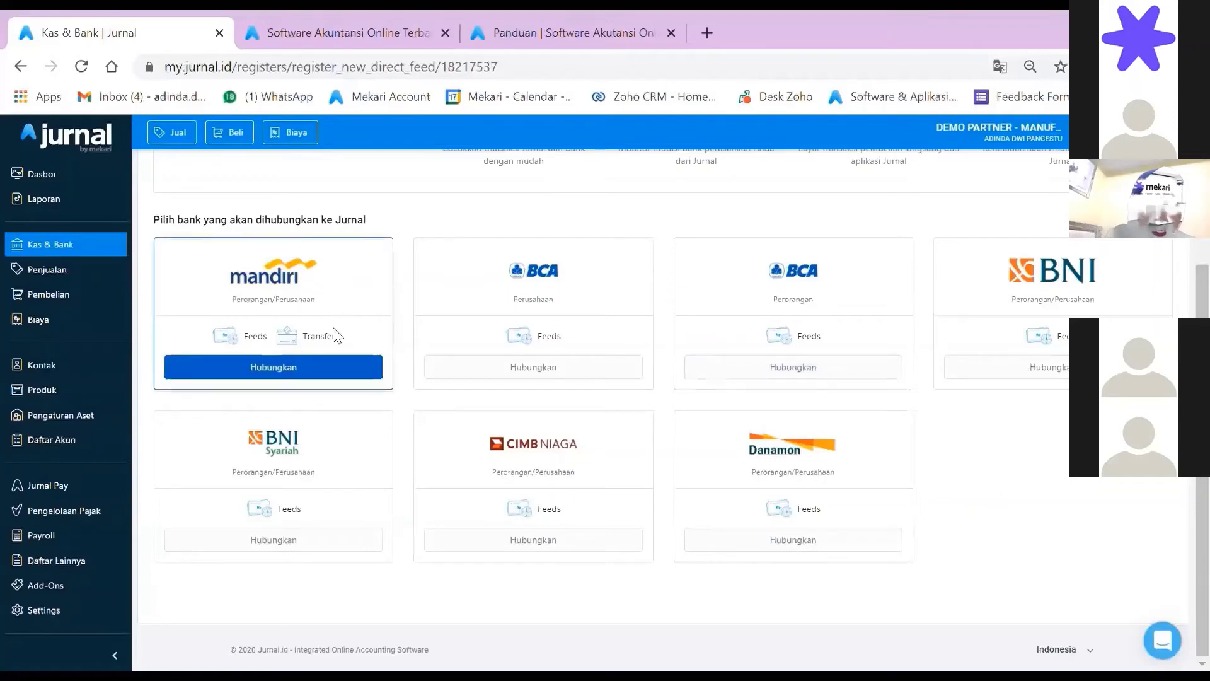
pyautogui.click(331, 371)
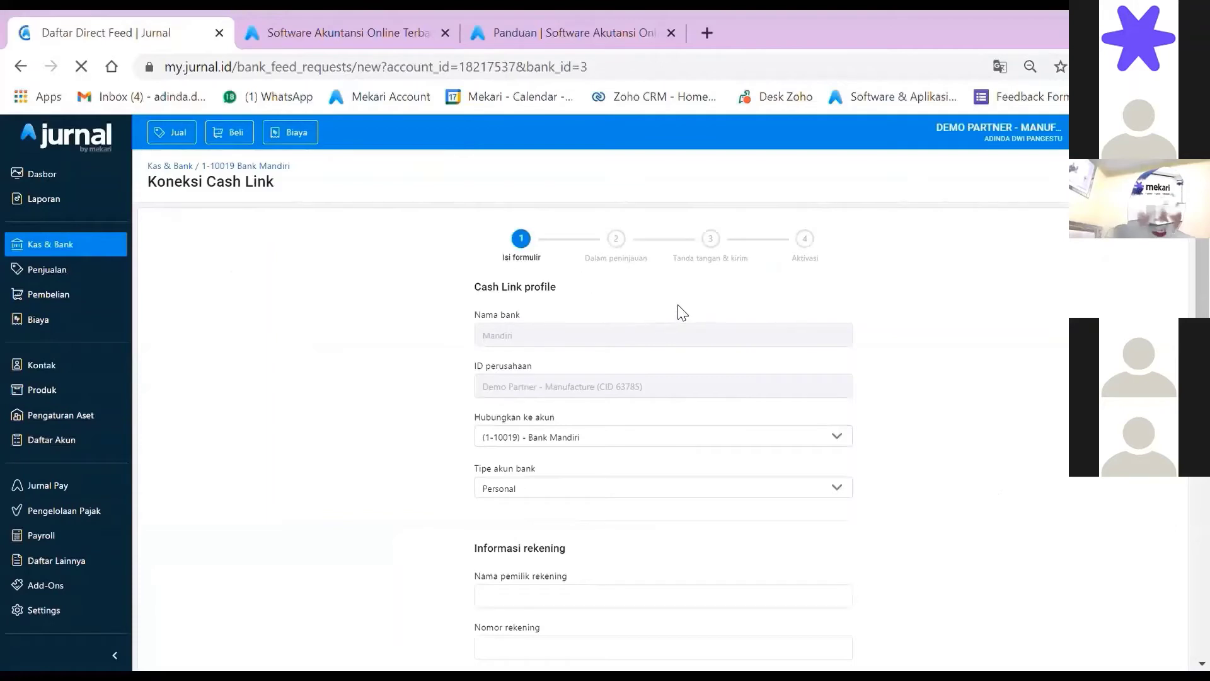
# - Review the Mandiri registration form down to Kirim, then return to Kas & Bank without submitting
pyautogui.scroll(-3, 682, 312)
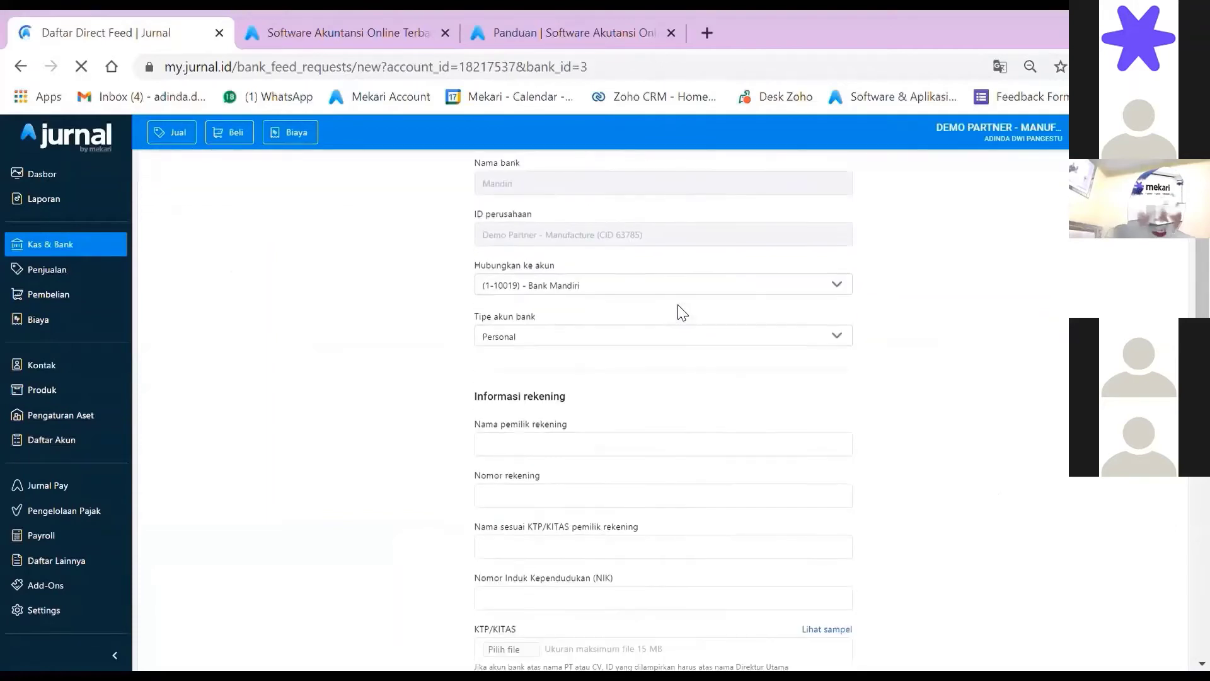
pyautogui.scroll(-10, 684, 312)
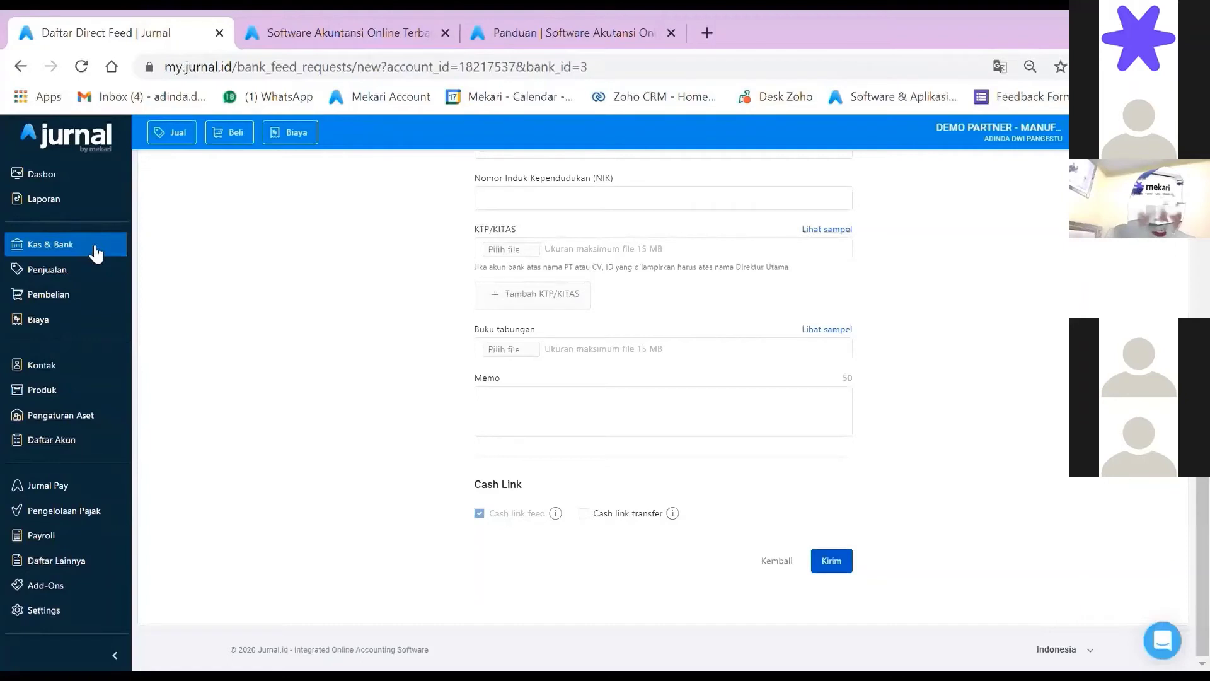
pyautogui.click(96, 252)
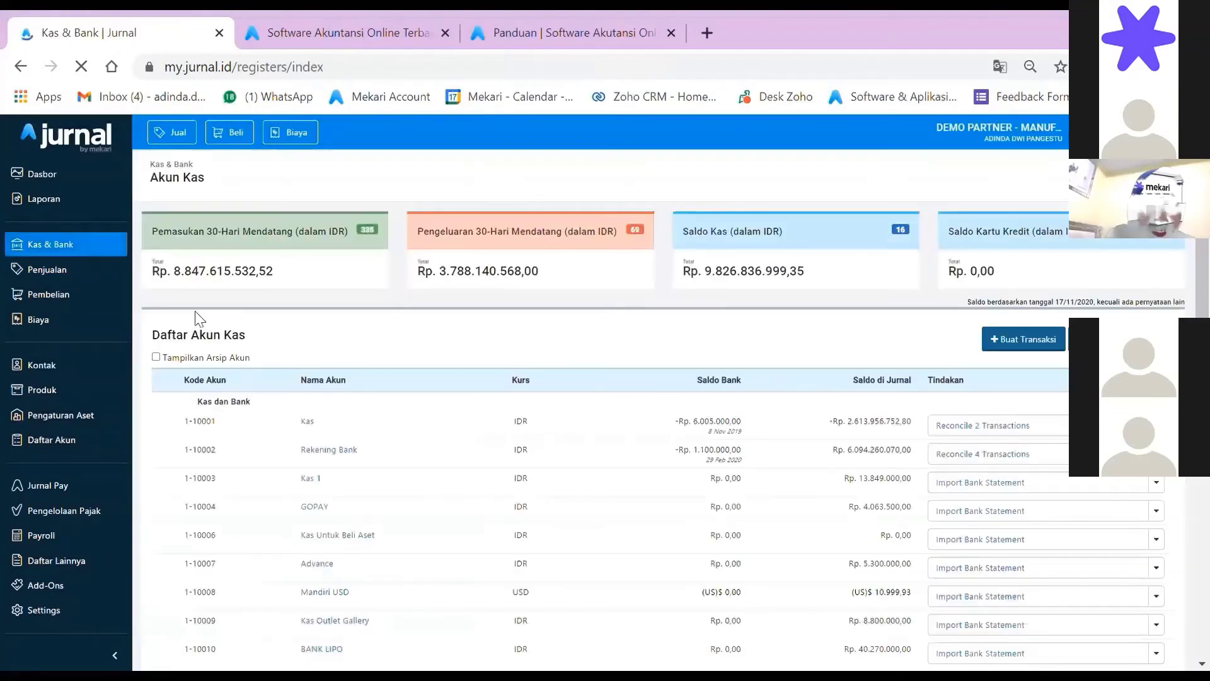
# - Open the Bank Mandiri account and view its empty Bank Statements tab
pyautogui.scroll(-3, 395, 419)
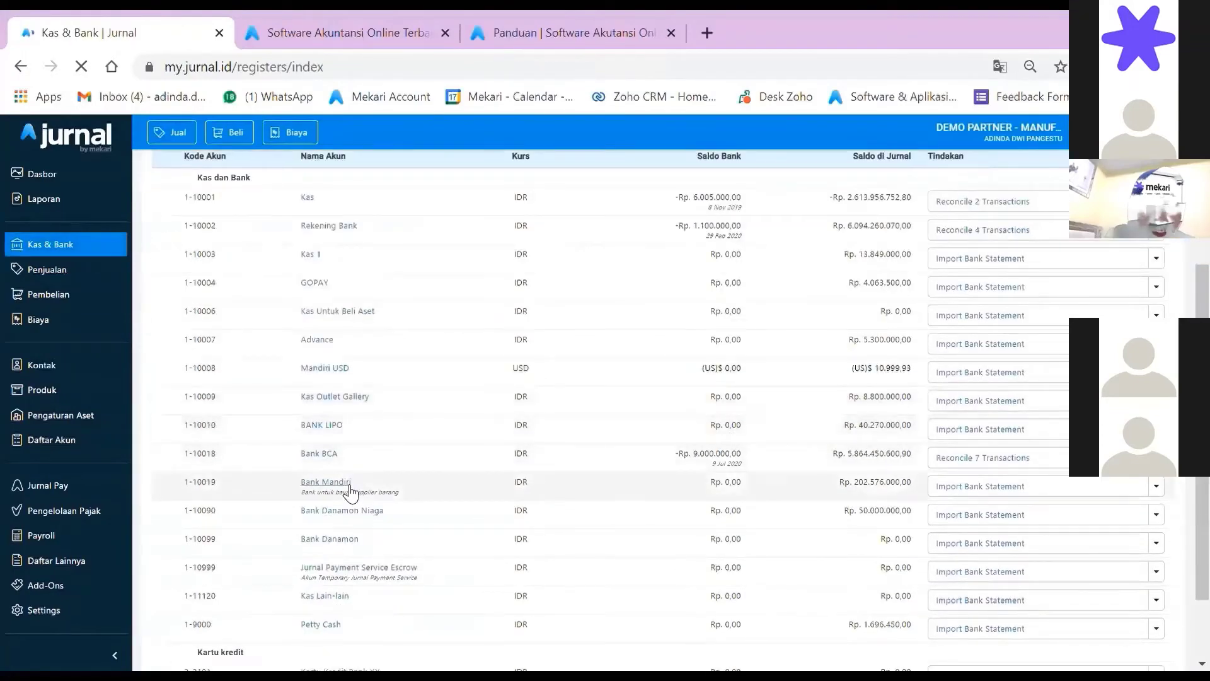
pyautogui.click(346, 487)
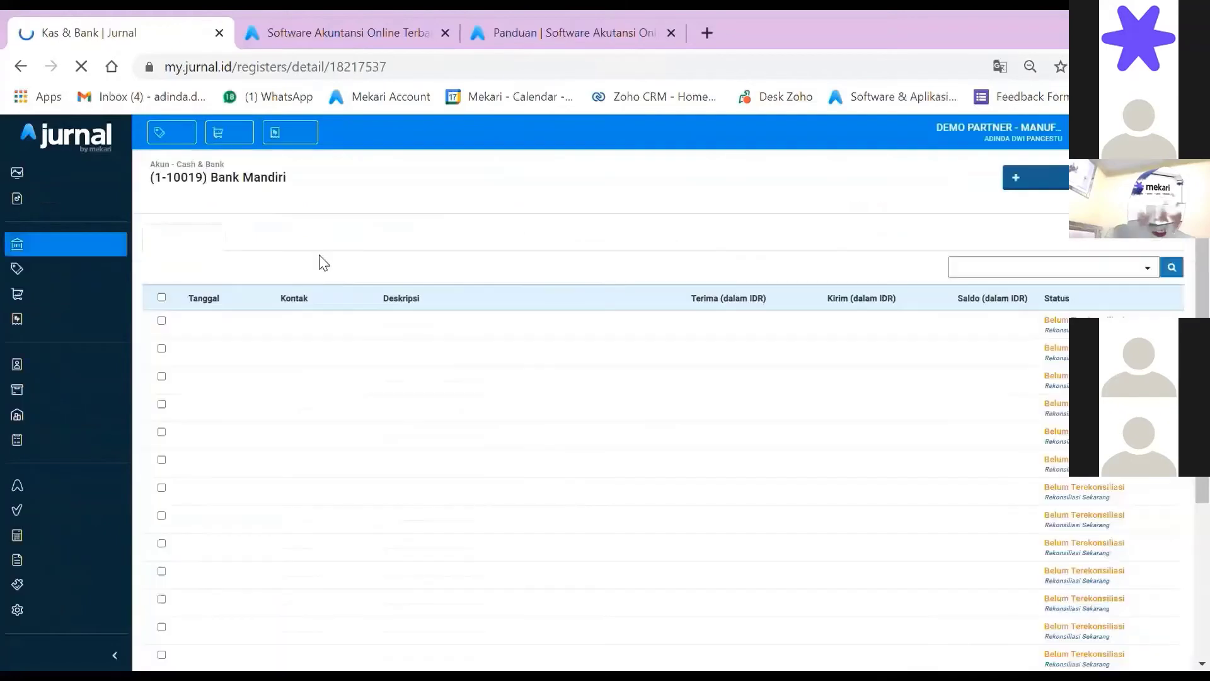
pyautogui.click(284, 240)
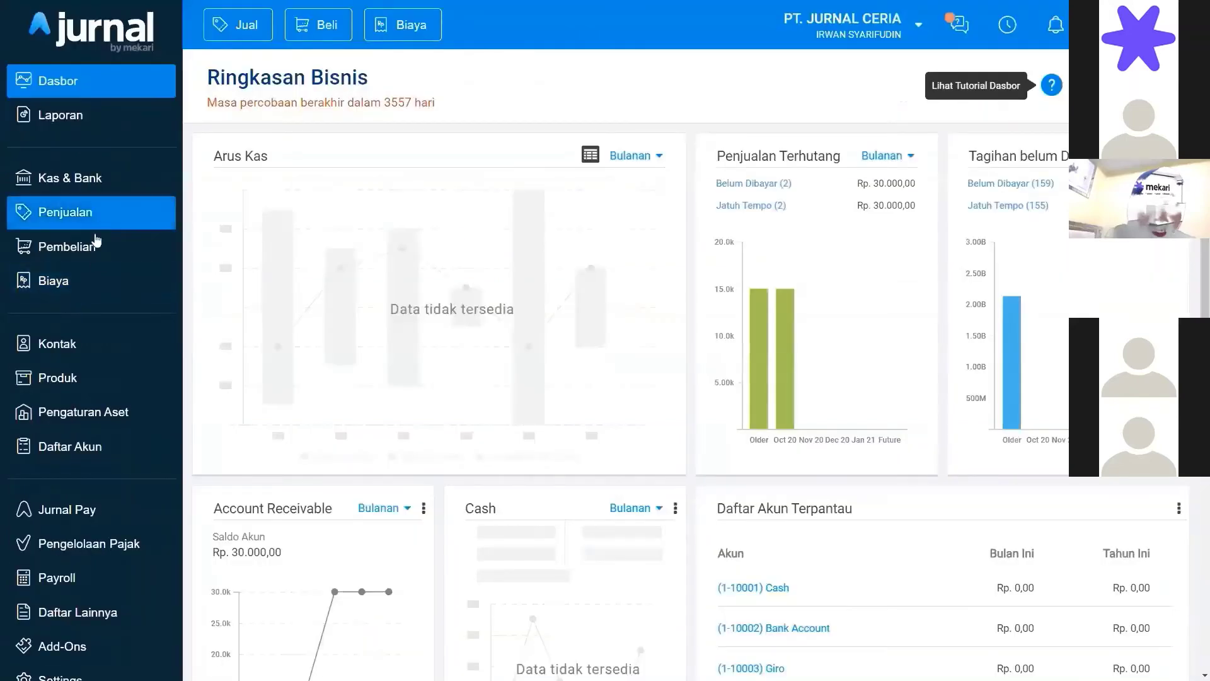
# - Go to the Pembelian transactions list and exit full-screen video playback
pyautogui.click(86, 255)
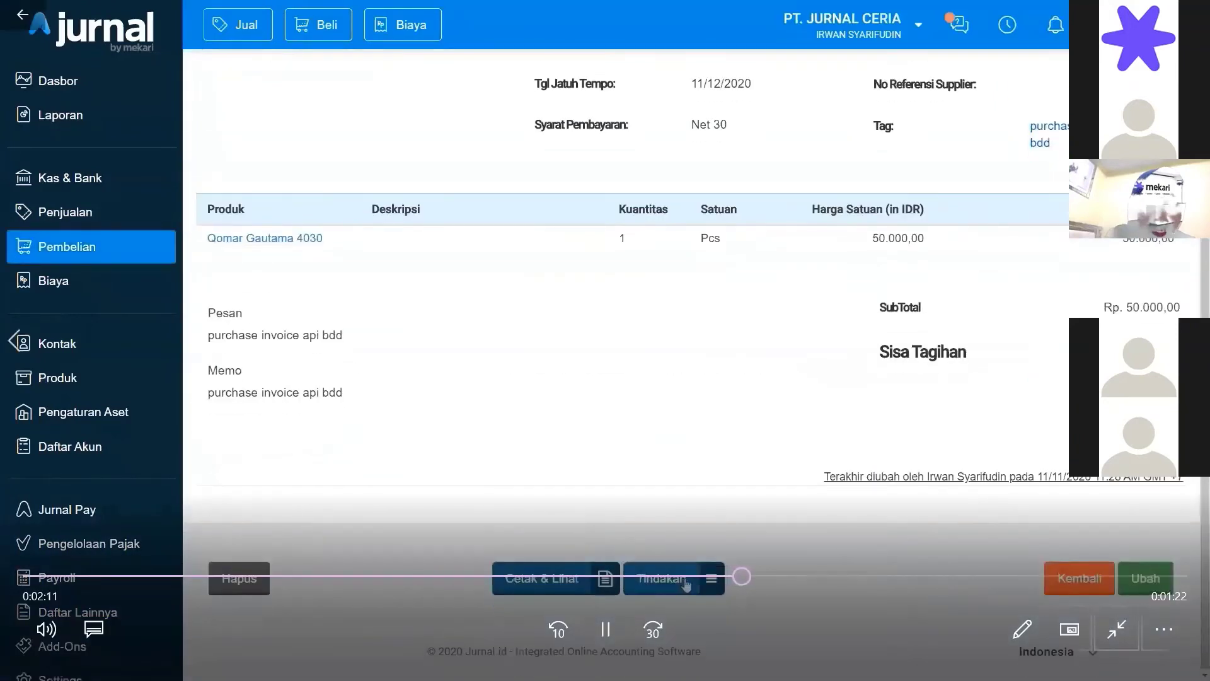
pyautogui.click(1116, 644)
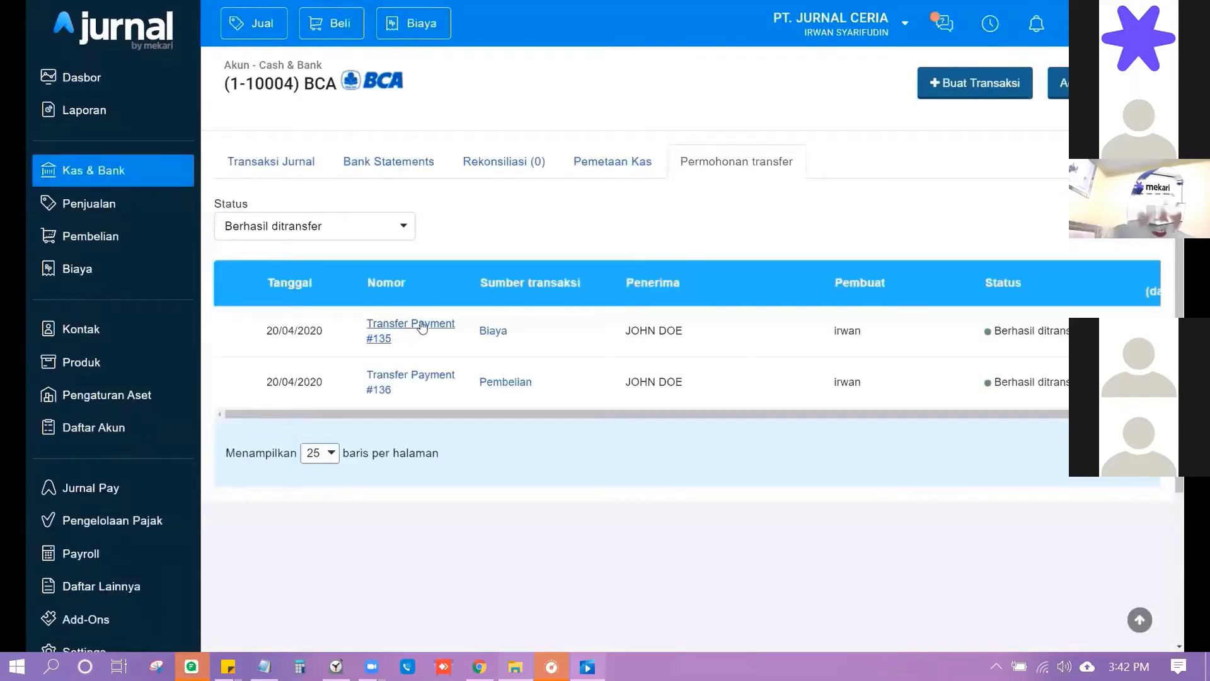
# - Open Transfer Payment #135 and review its Rp 15.000 BCA transfer details
pyautogui.click(422, 326)
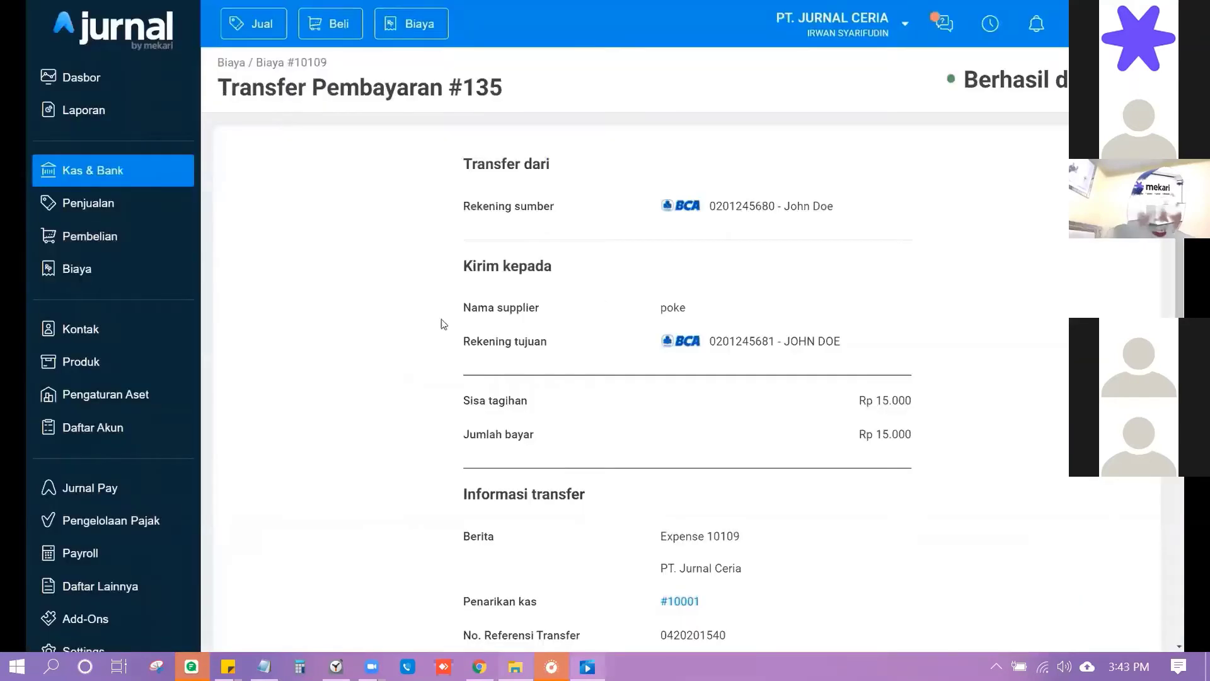
pyautogui.scroll(-1, 1006, 293)
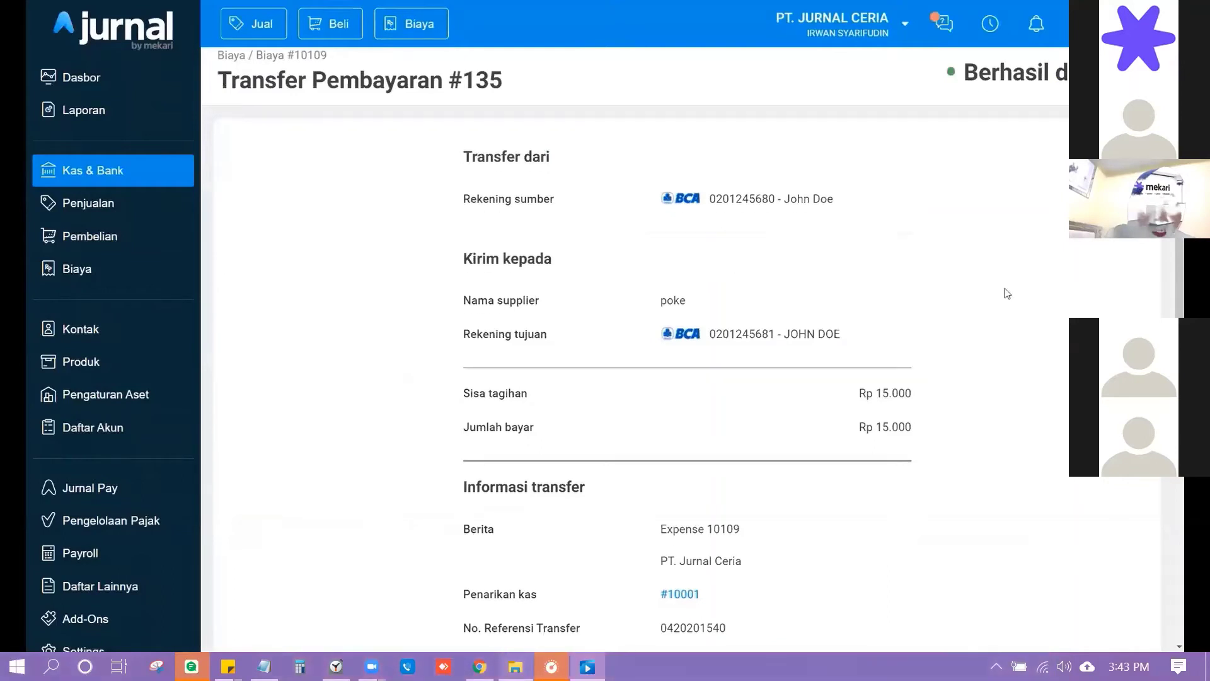
pyautogui.scroll(-2, 1005, 289)
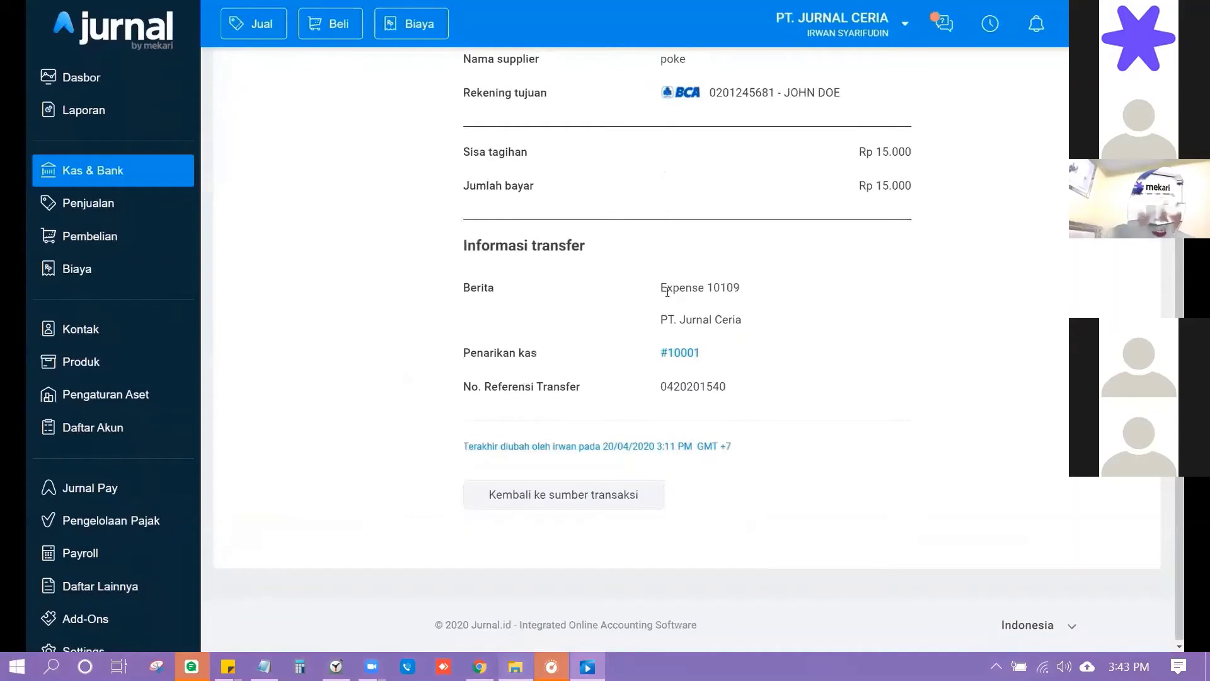
pyautogui.scroll(4, 667, 292)
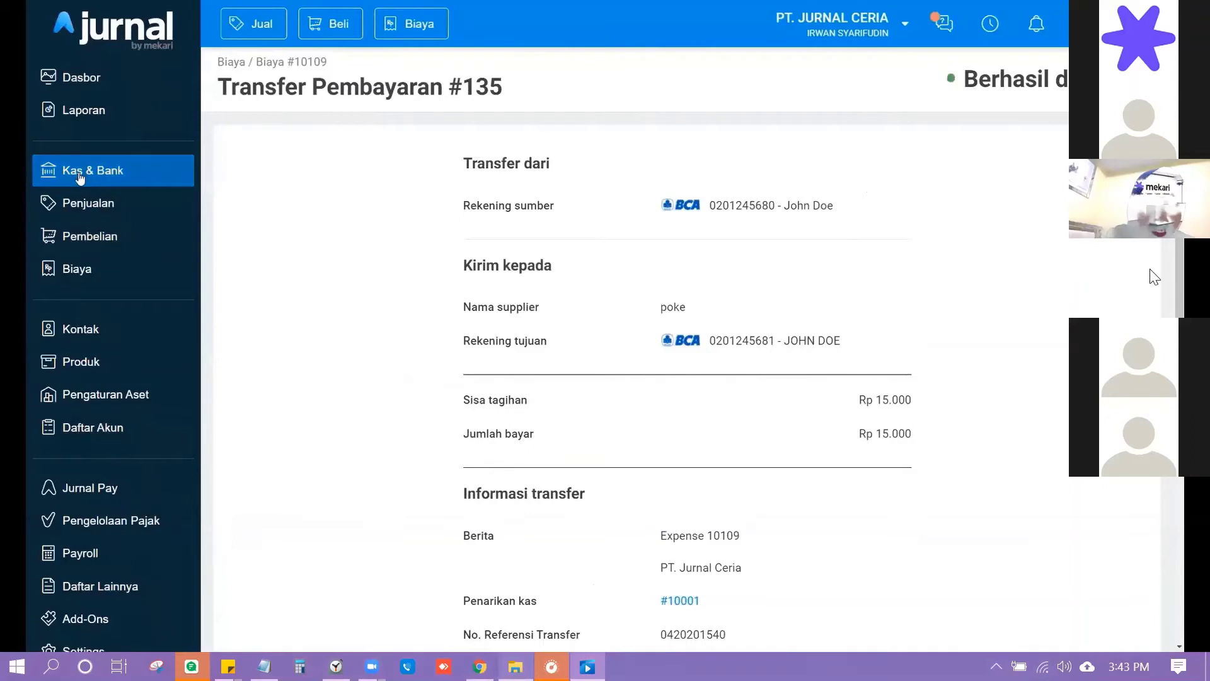
pyautogui.moveTo(1030, 311)
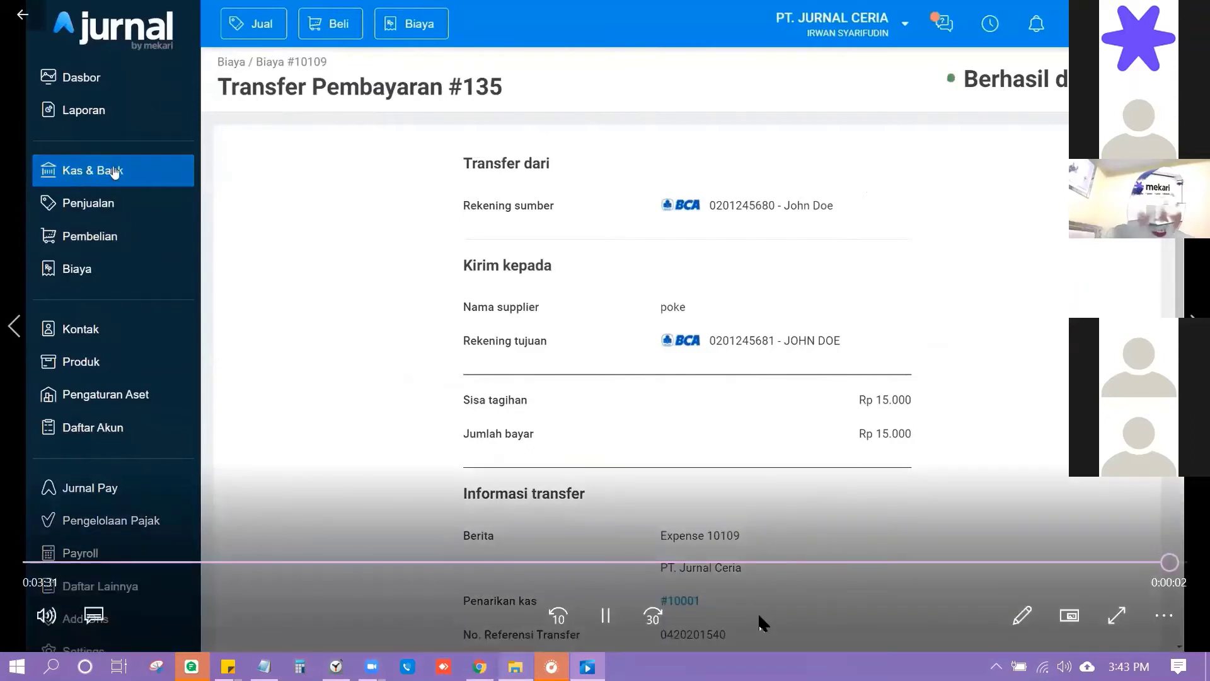